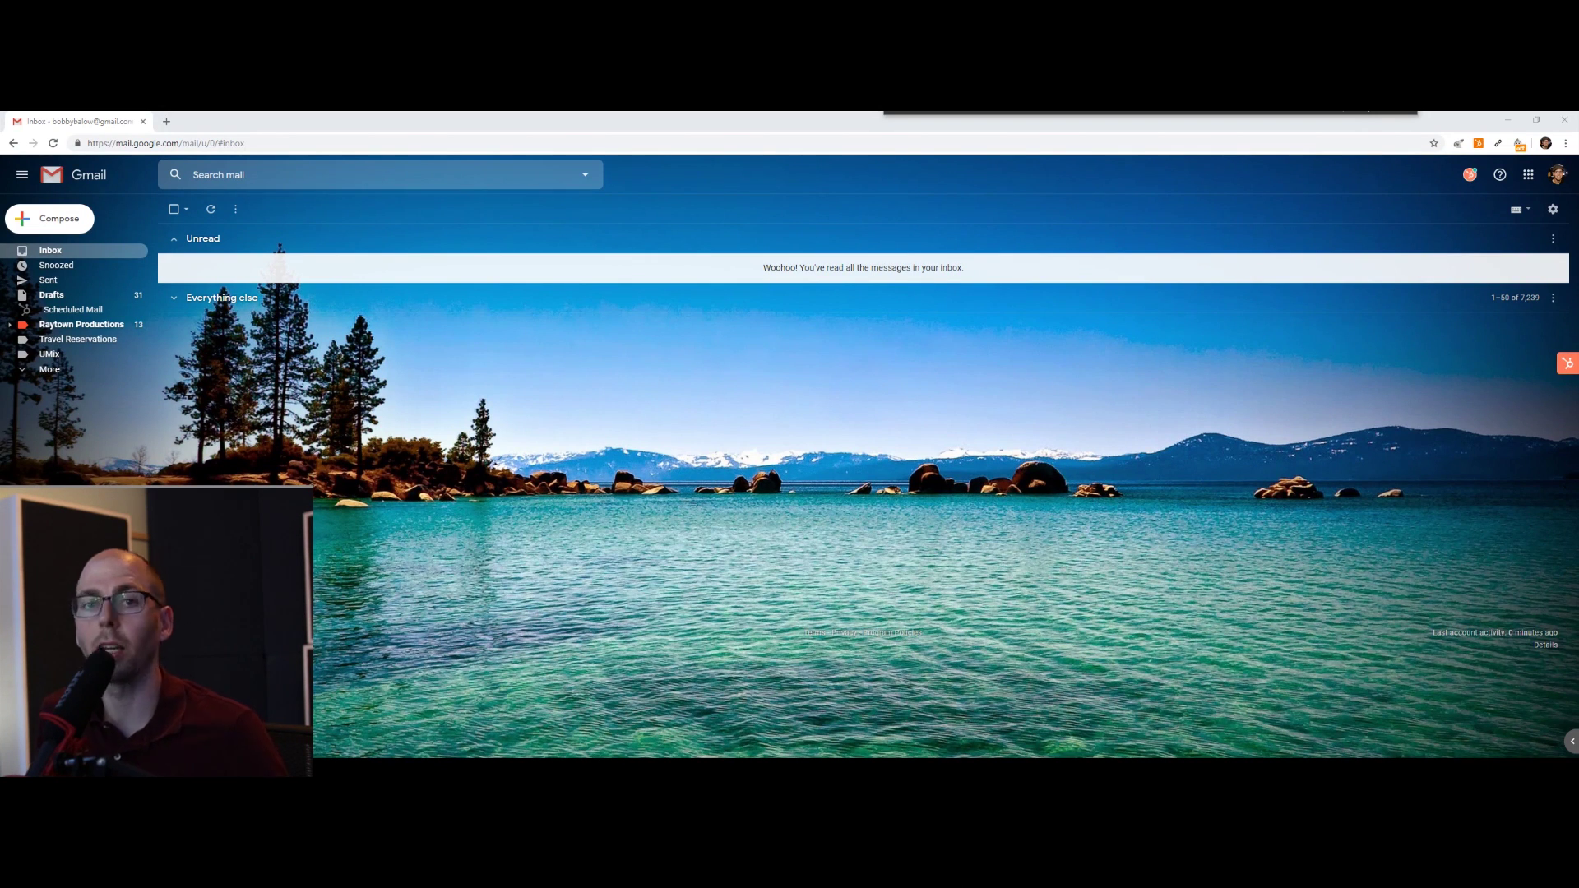
Go to zapier.com and log in with Continue with Google.
left_click(428, 145)
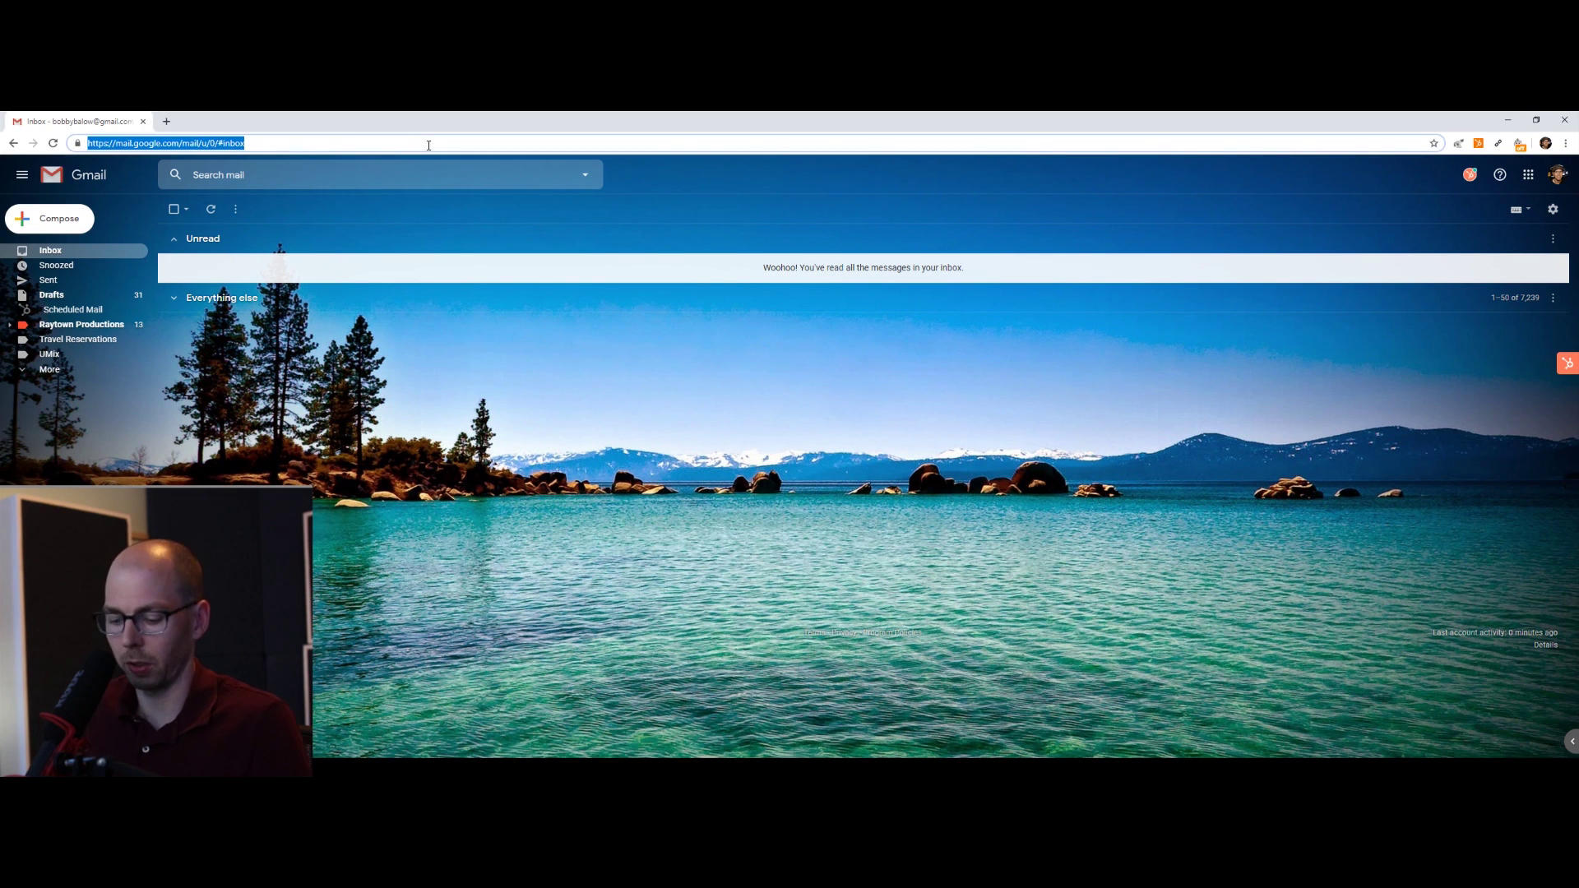
type("za")
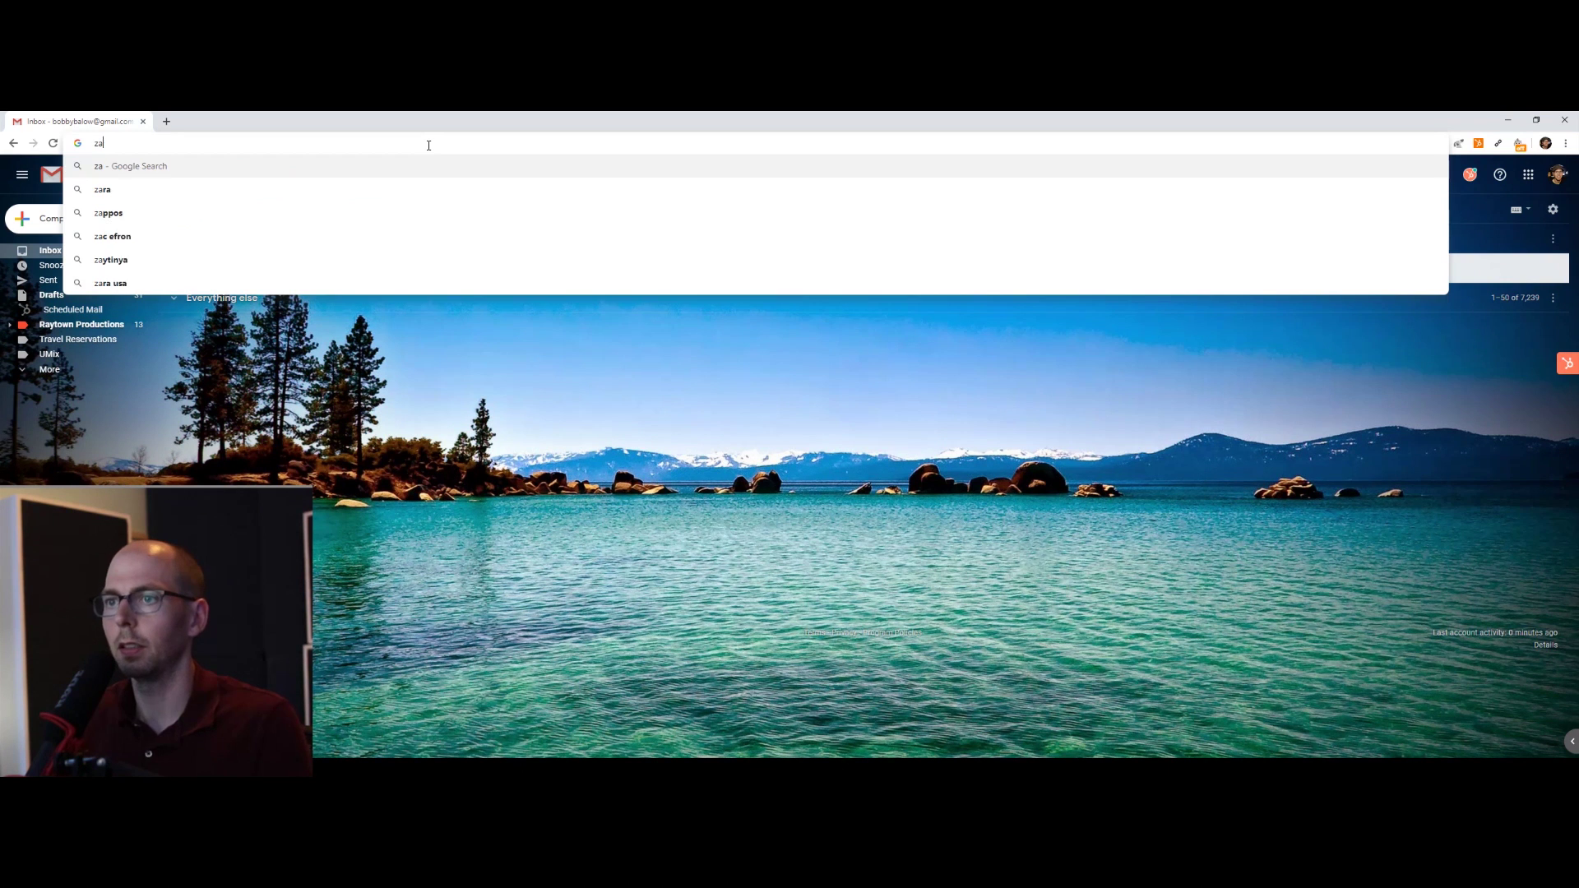
type("pier.com")
key("Return")
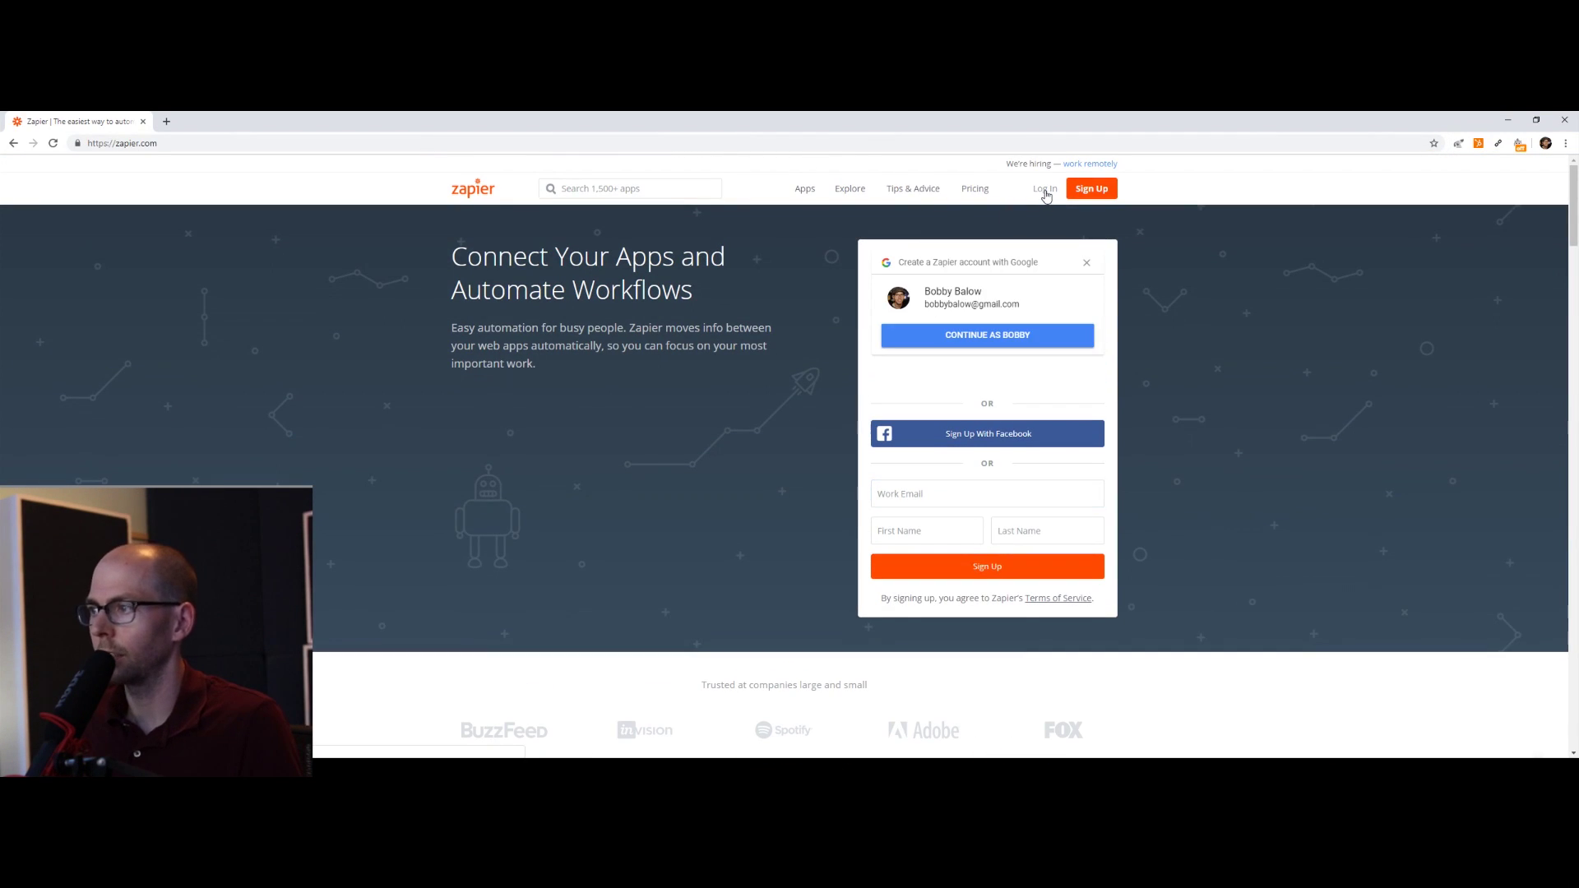
left_click(983, 340)
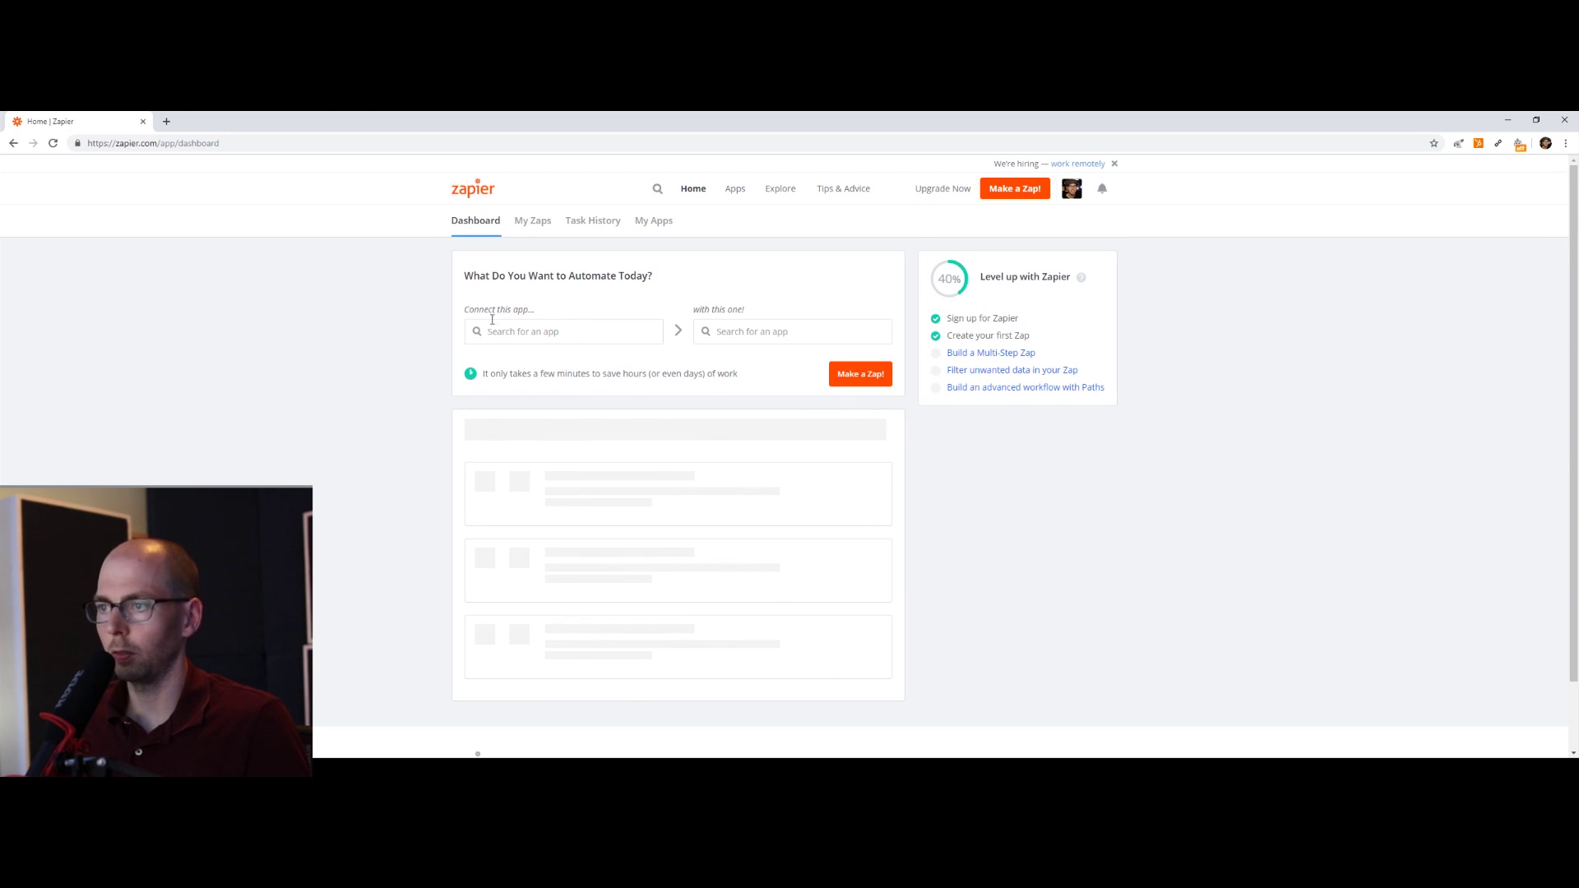
Pick Gmail as the triggering app and Trello as the app to connect with.
left_click(527, 333)
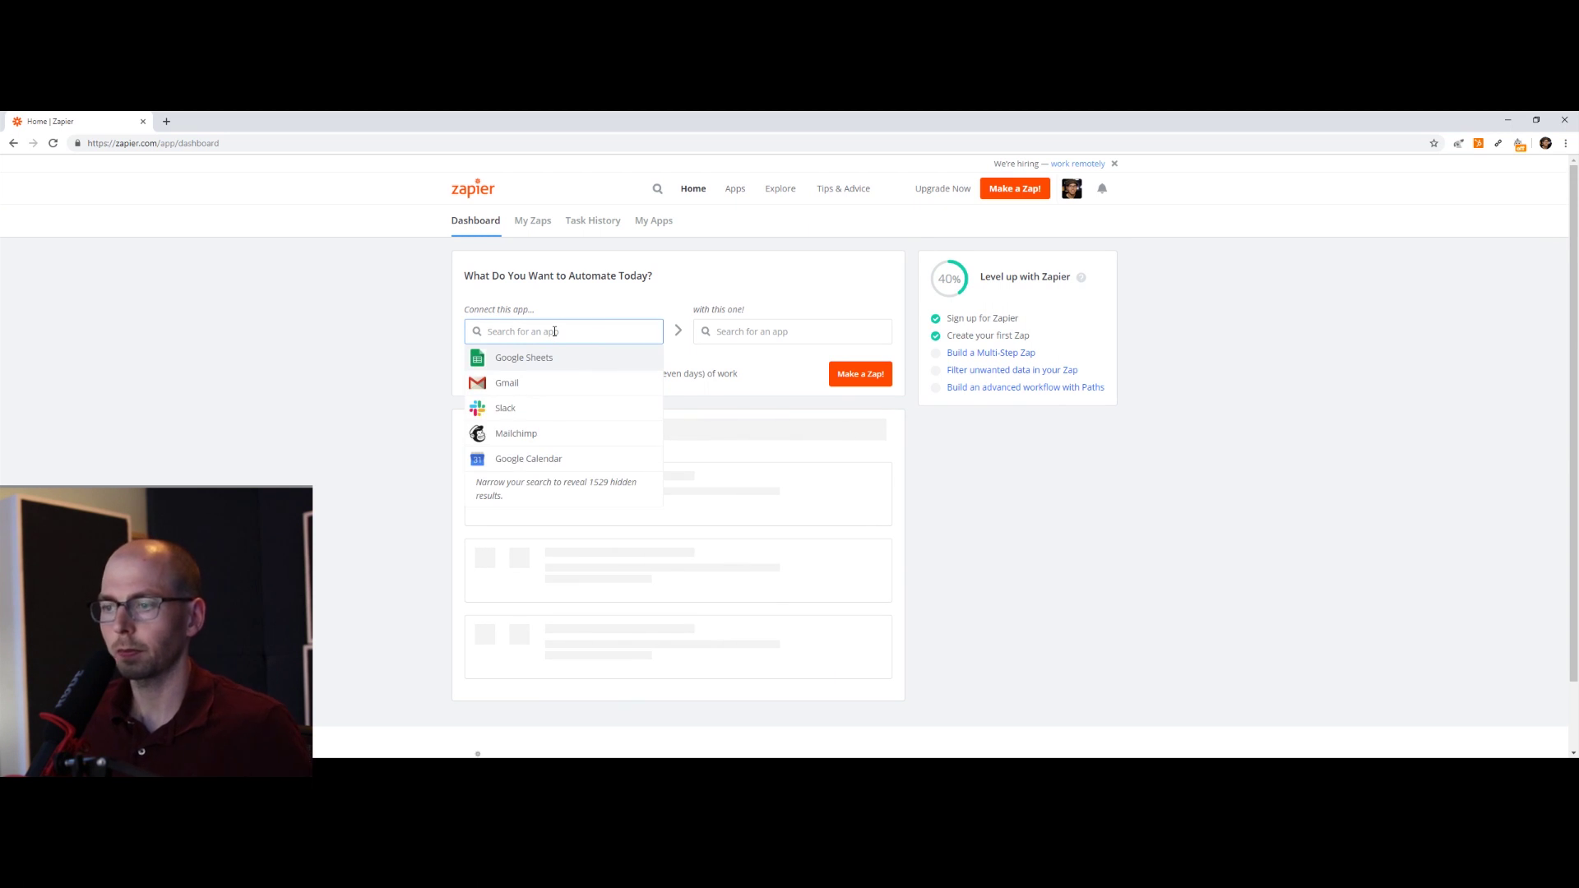
key("Down")
key("Return")
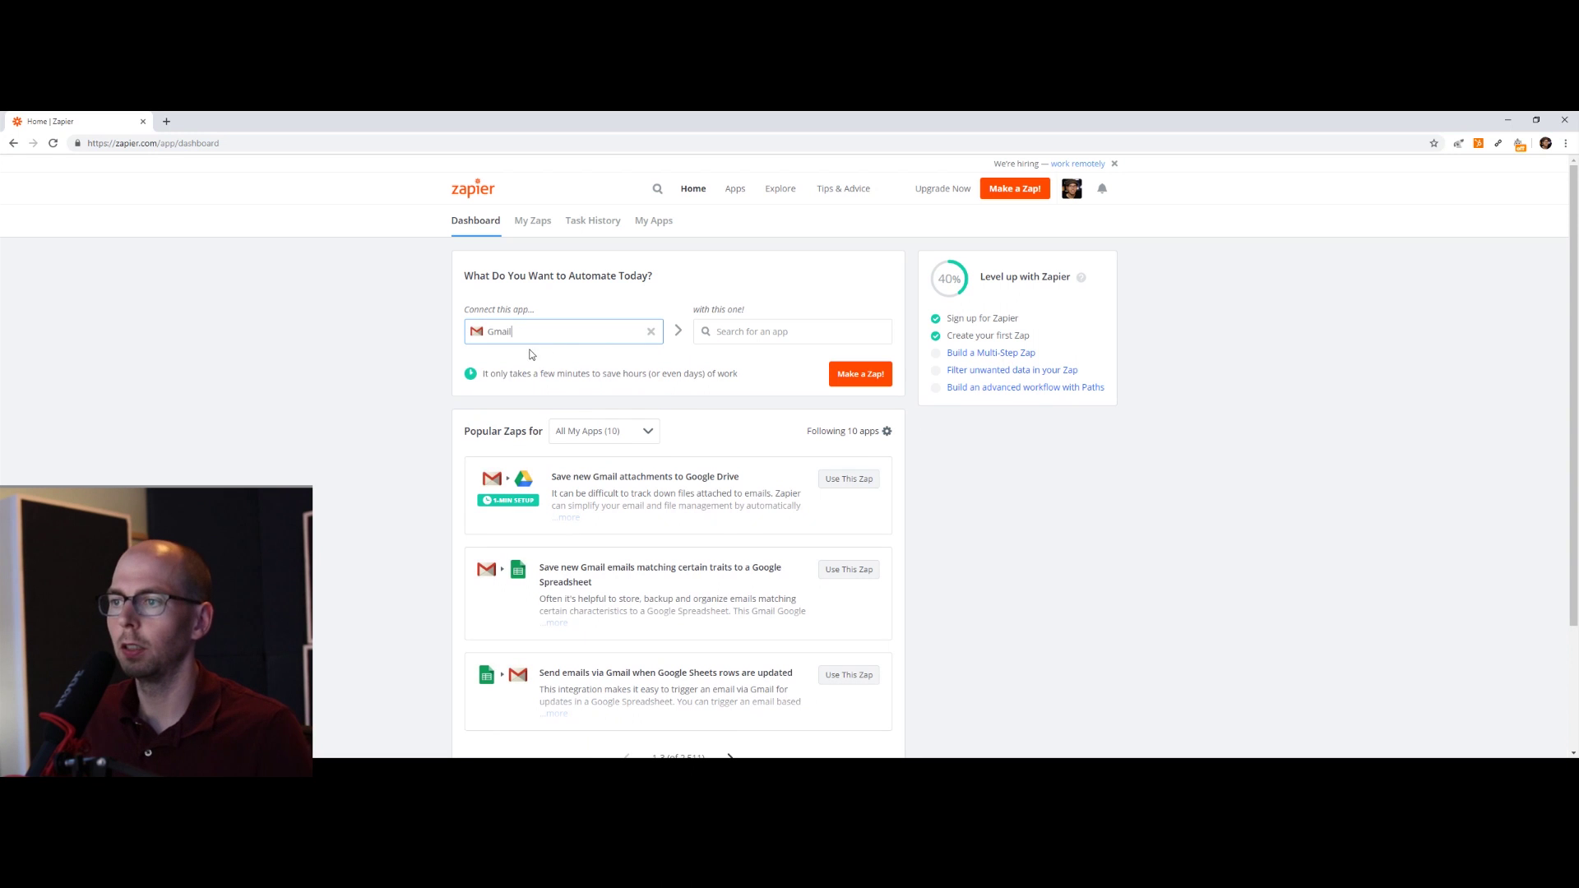
left_click(728, 328)
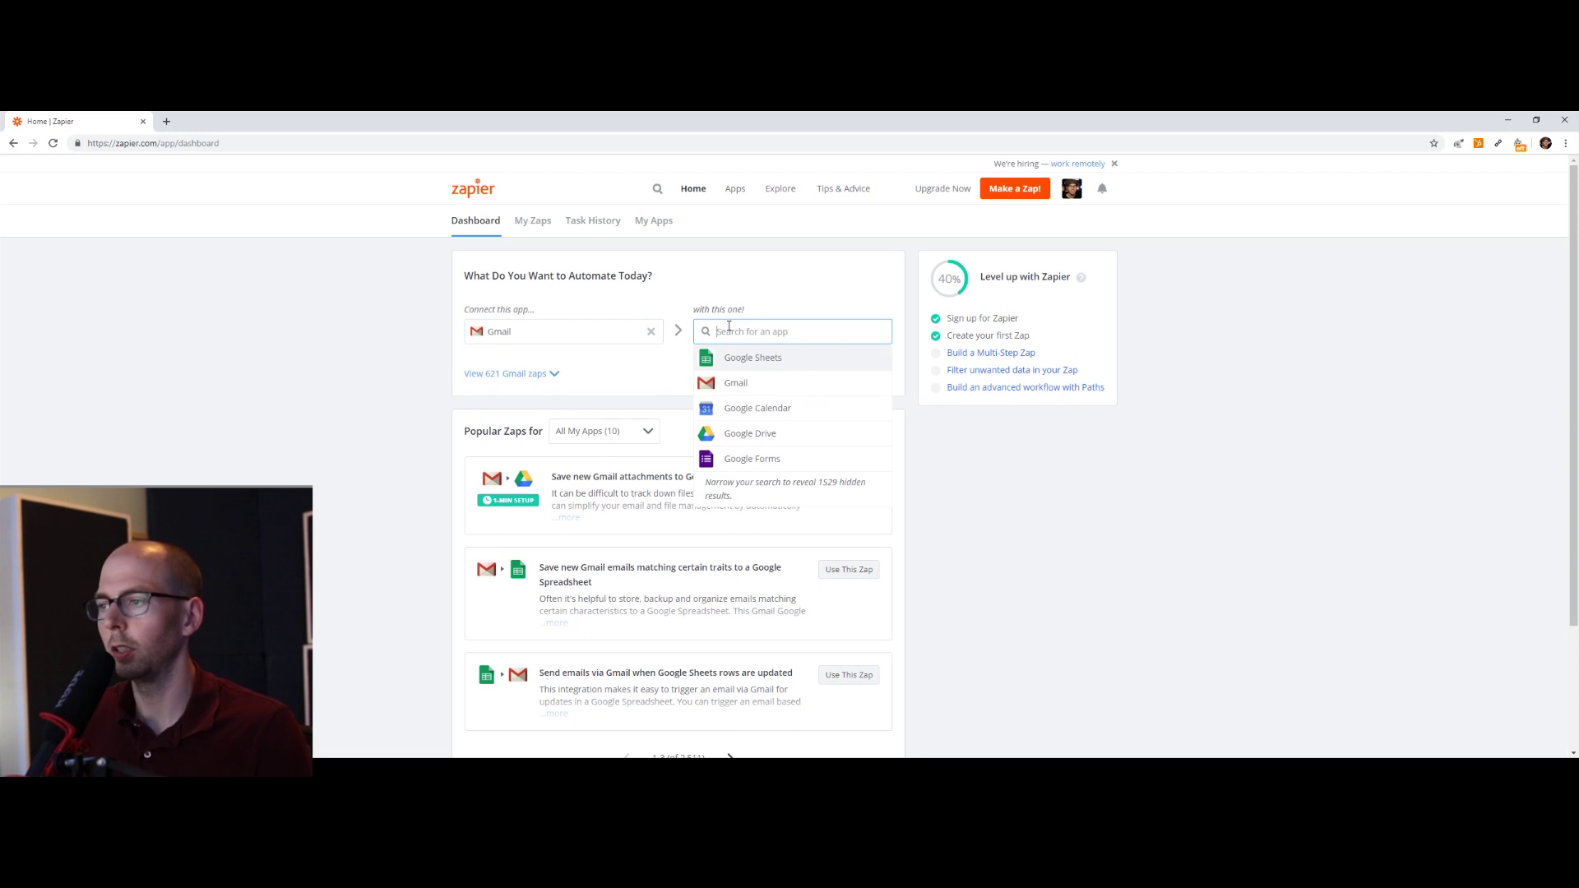
type("trello")
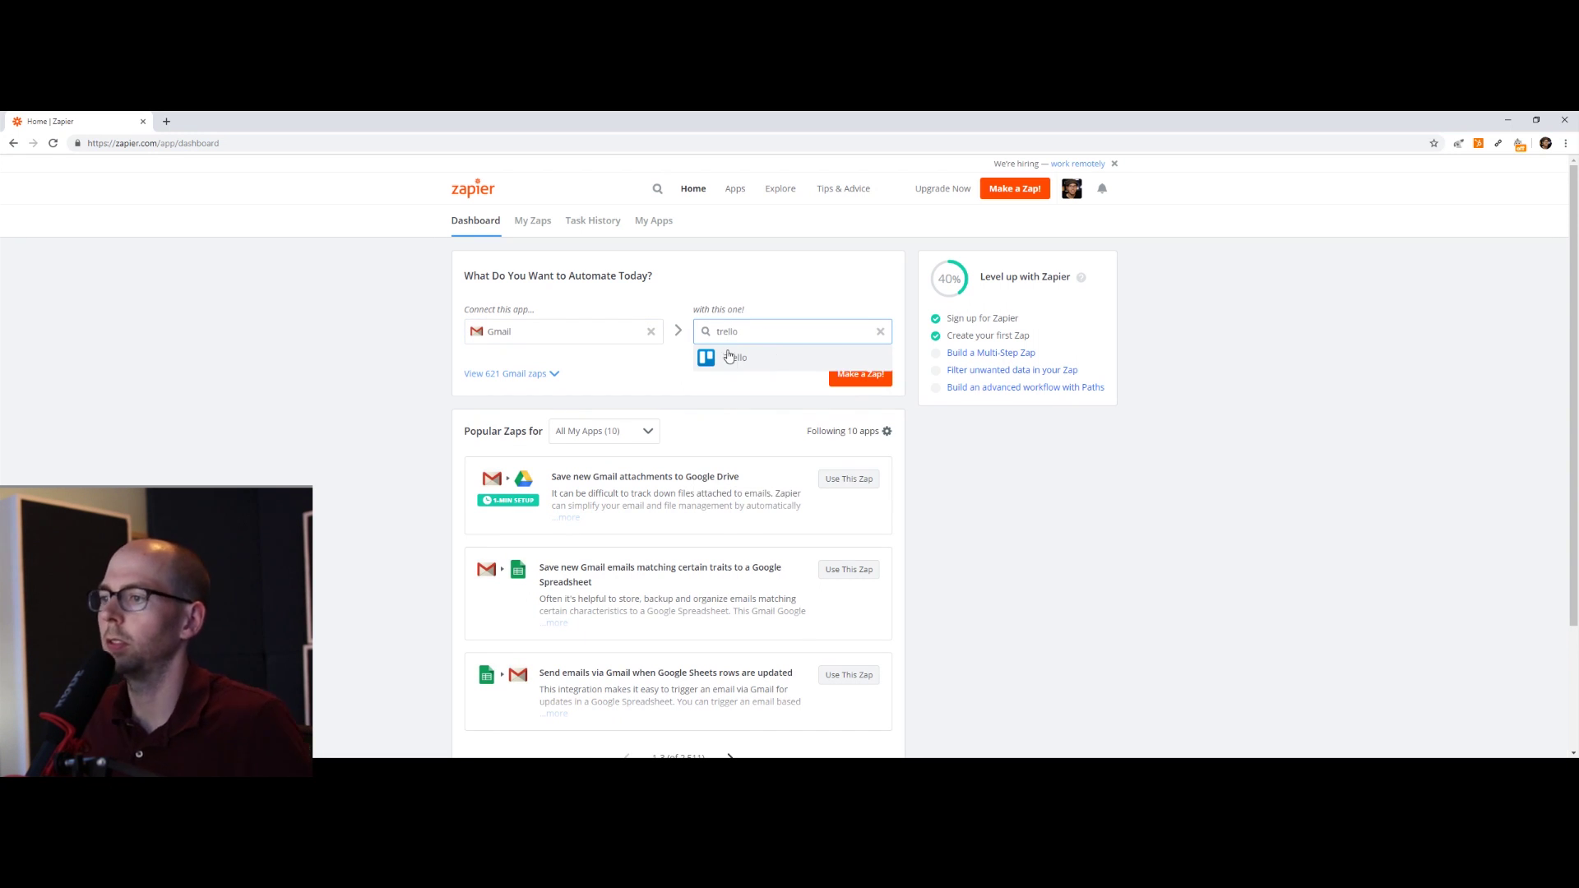
left_click(734, 359)
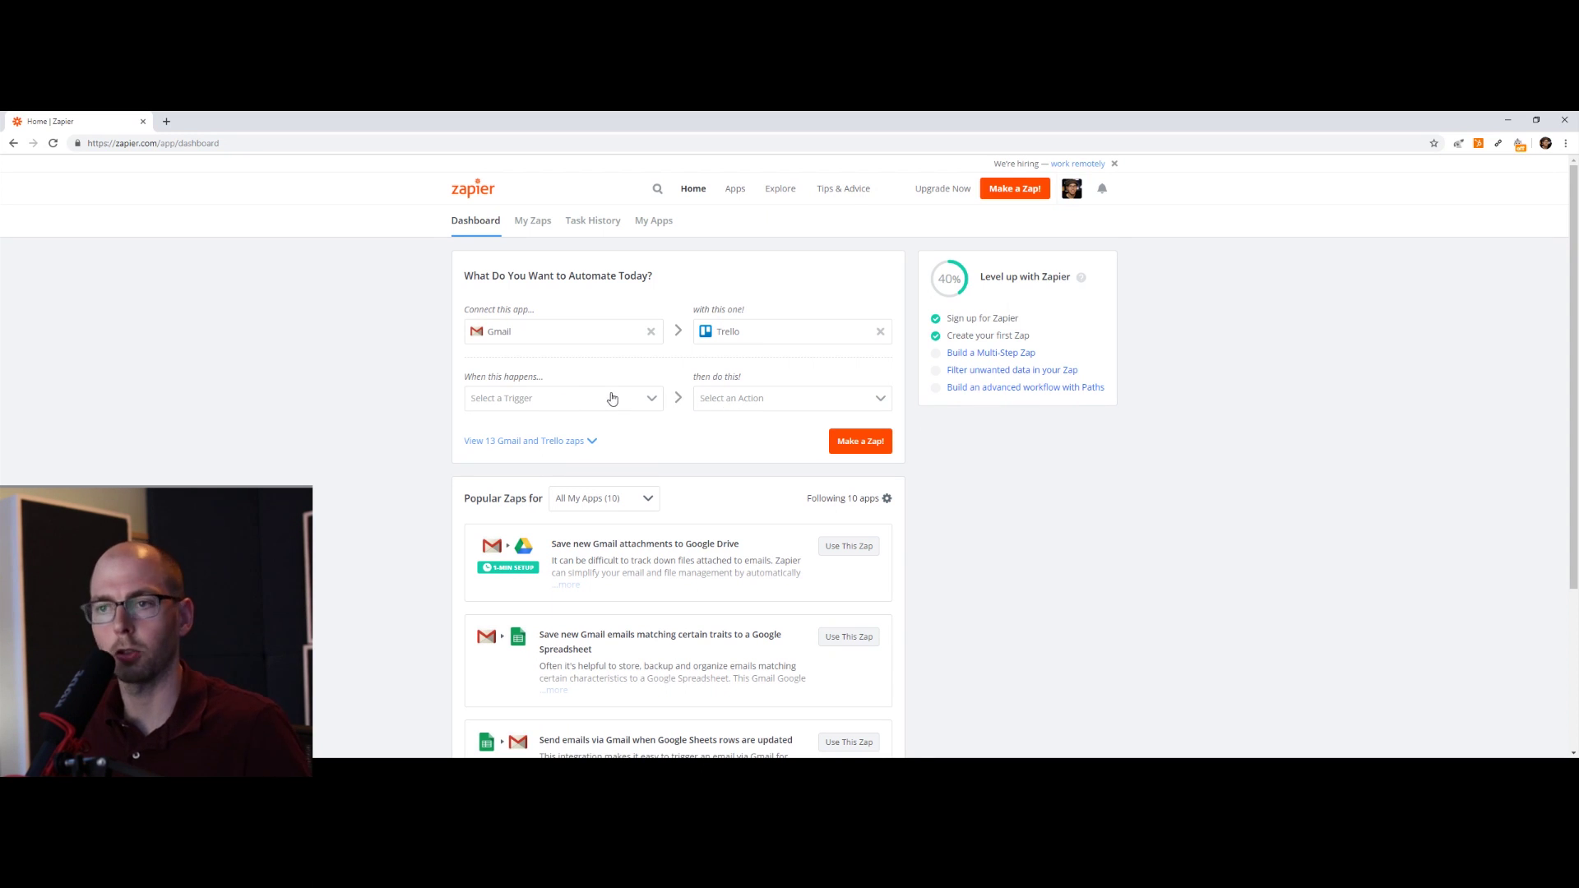
Set the Gmail trigger to New Labeled Email and the Trello action to Create Card.
left_click(547, 405)
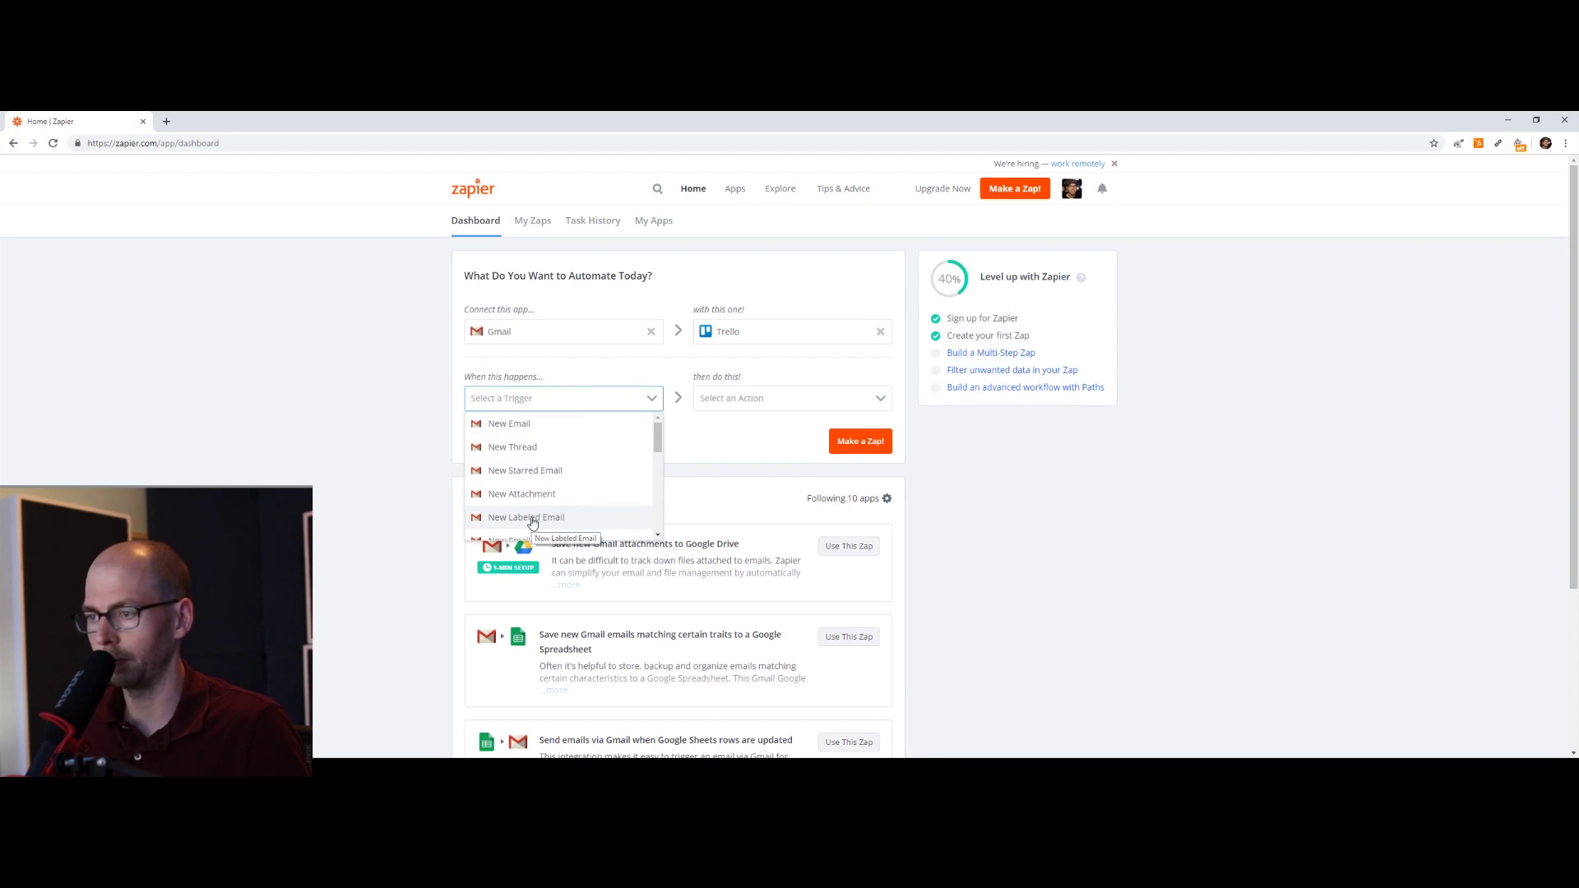
left_click(563, 518)
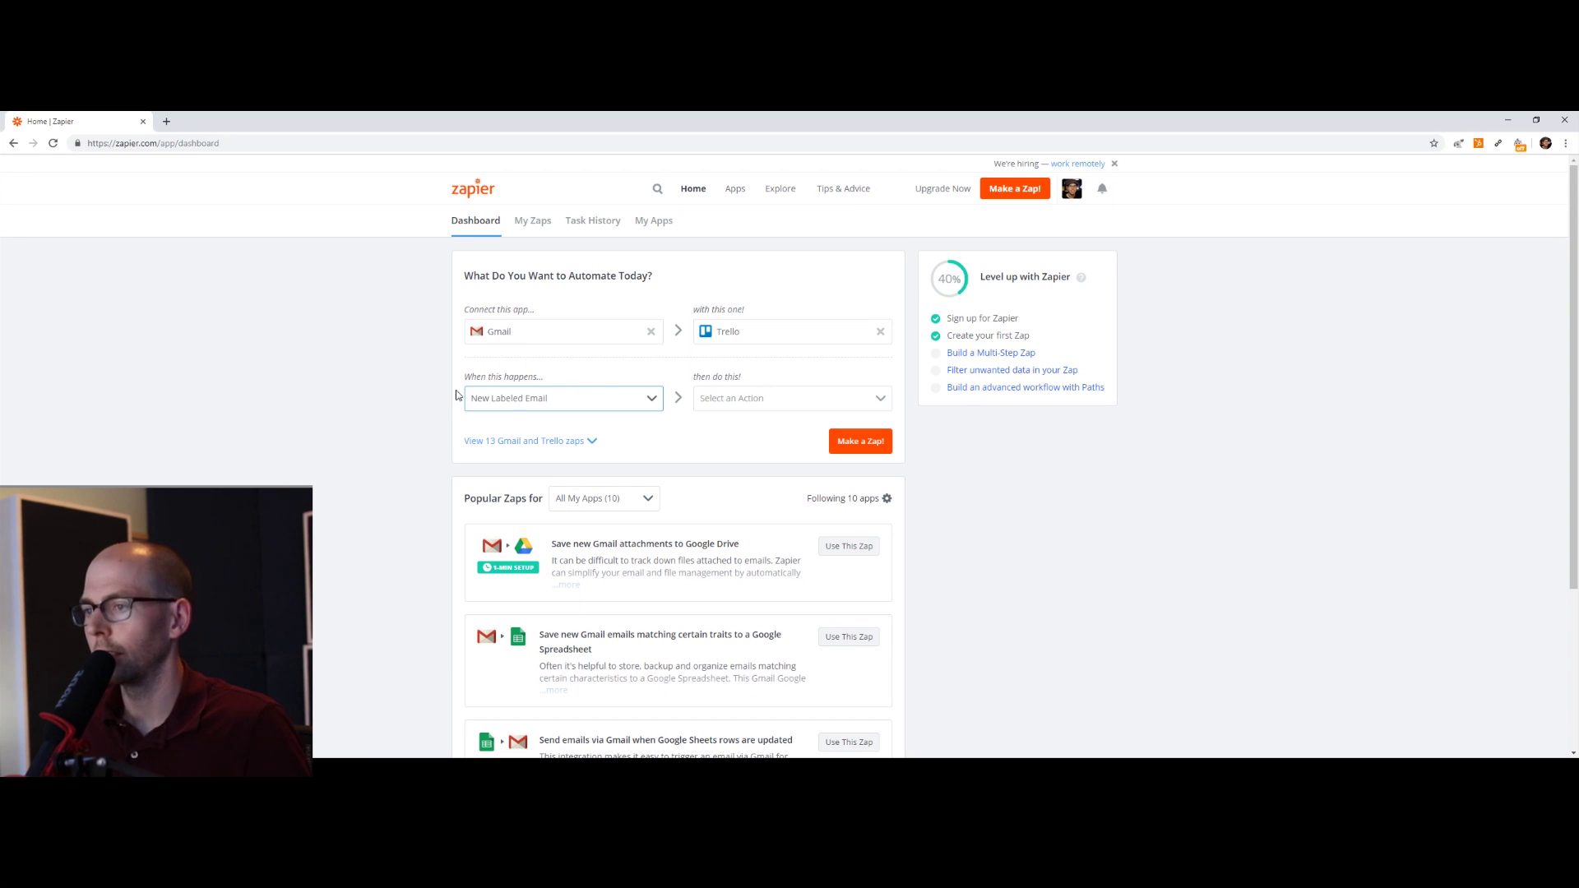
left_click(748, 401)
left_click(748, 402)
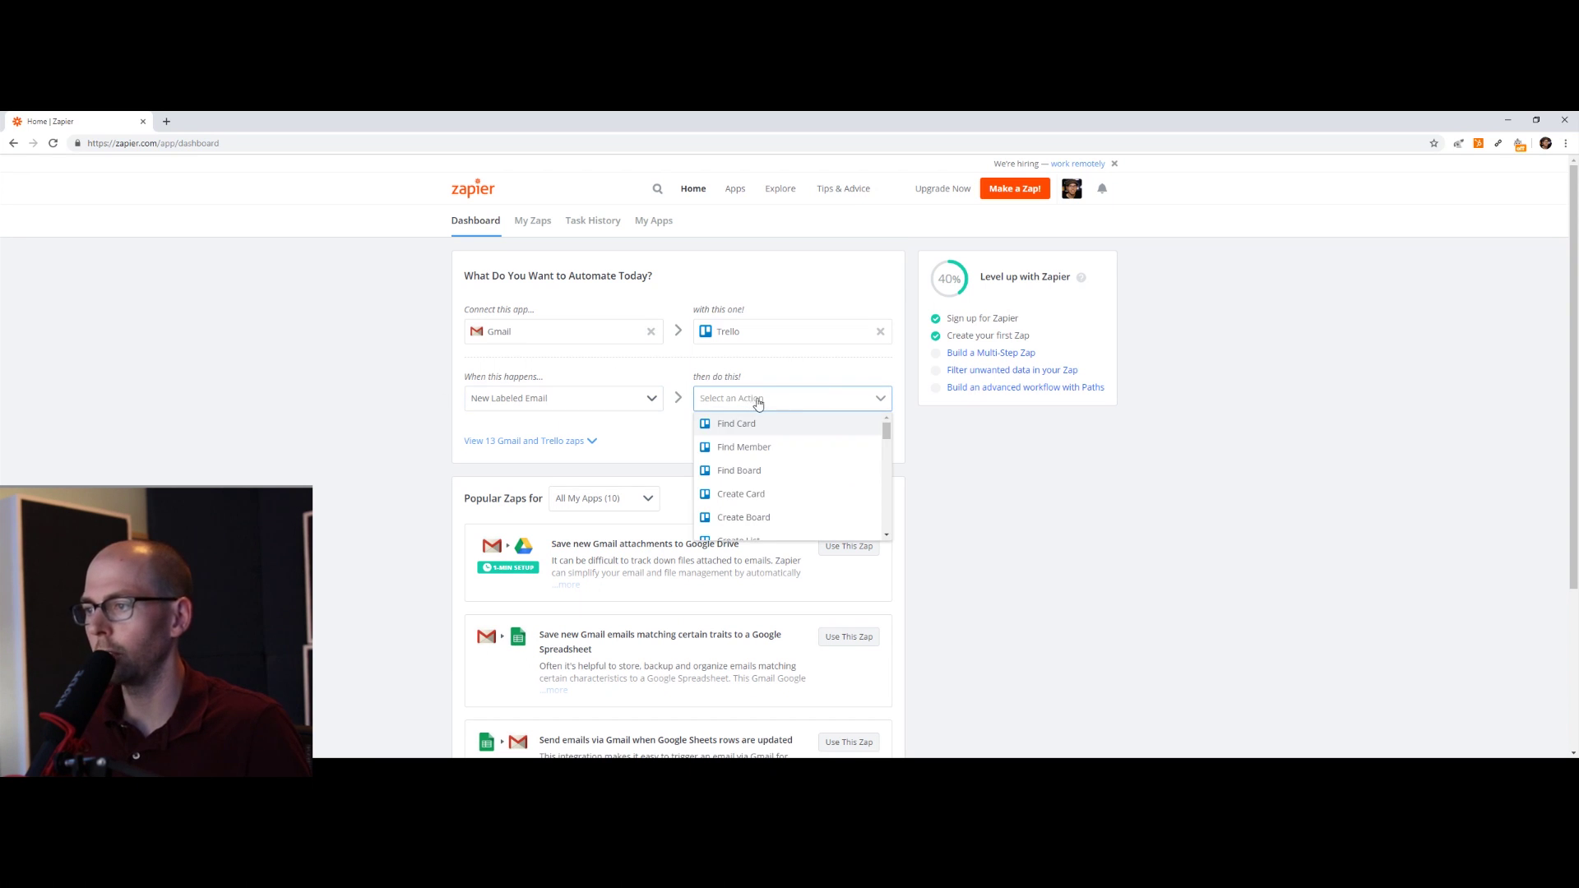
left_click(751, 495)
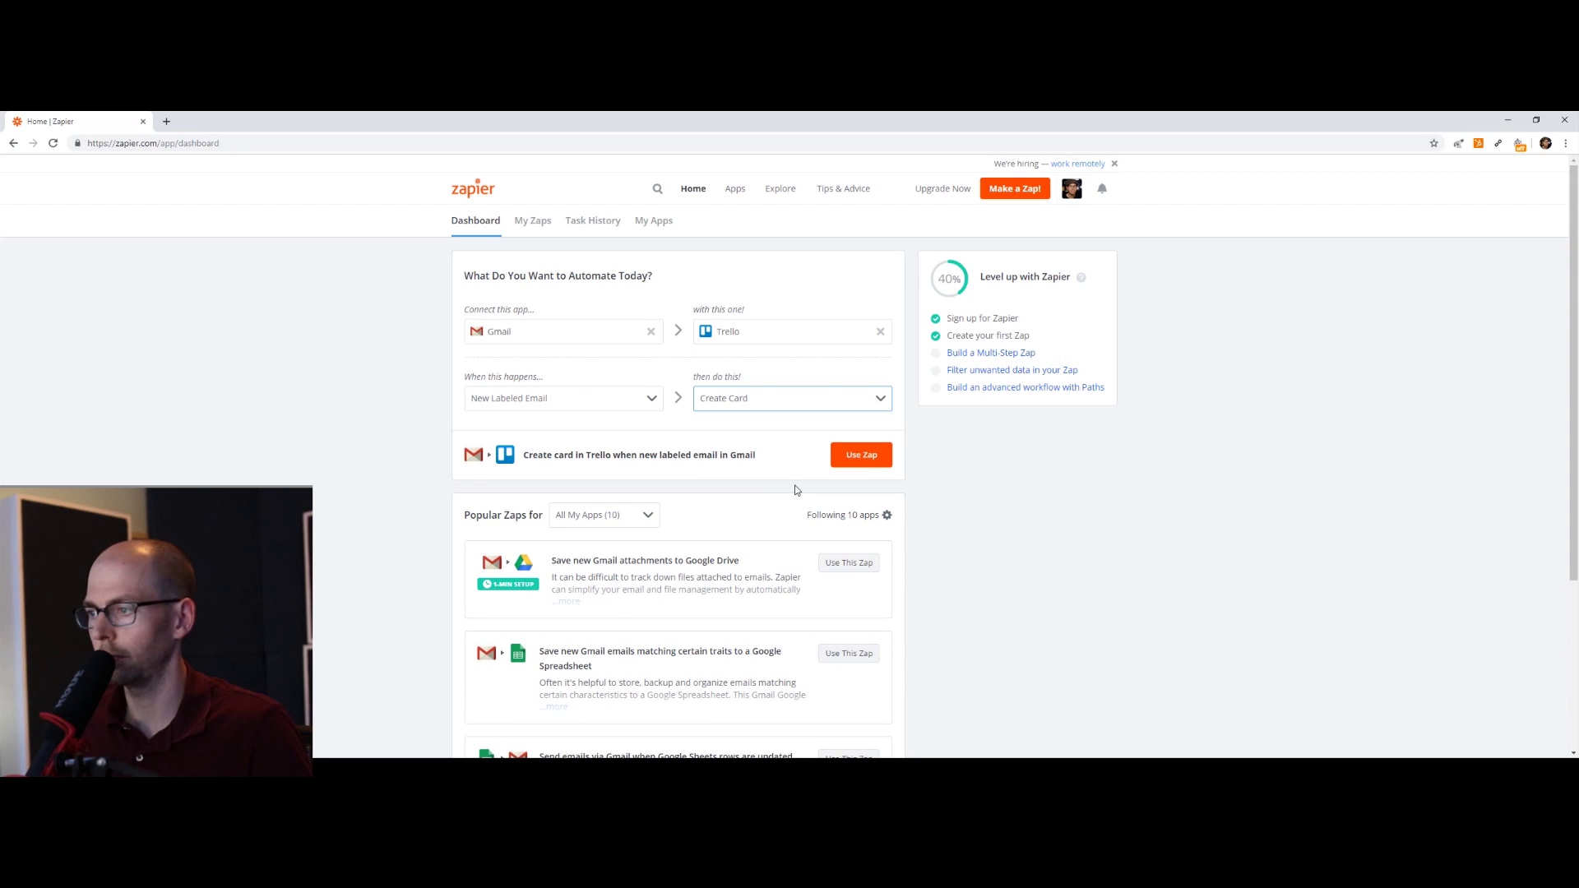
Use the Gmail-to-Trello zap, save the Gmail account, and open a new browser tab.
left_click(864, 457)
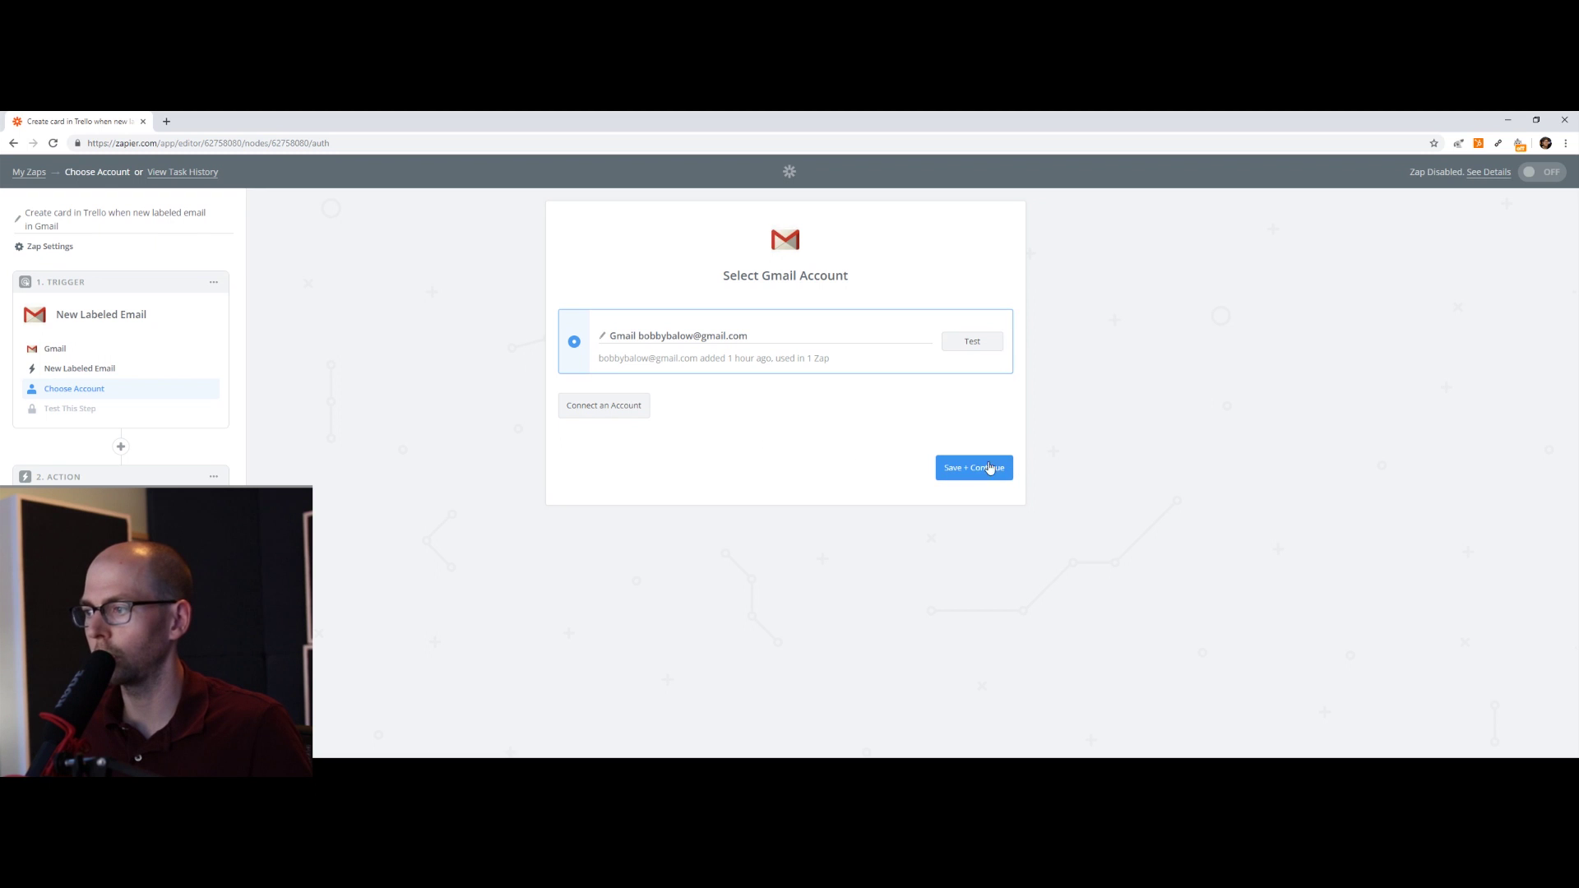
left_click(973, 465)
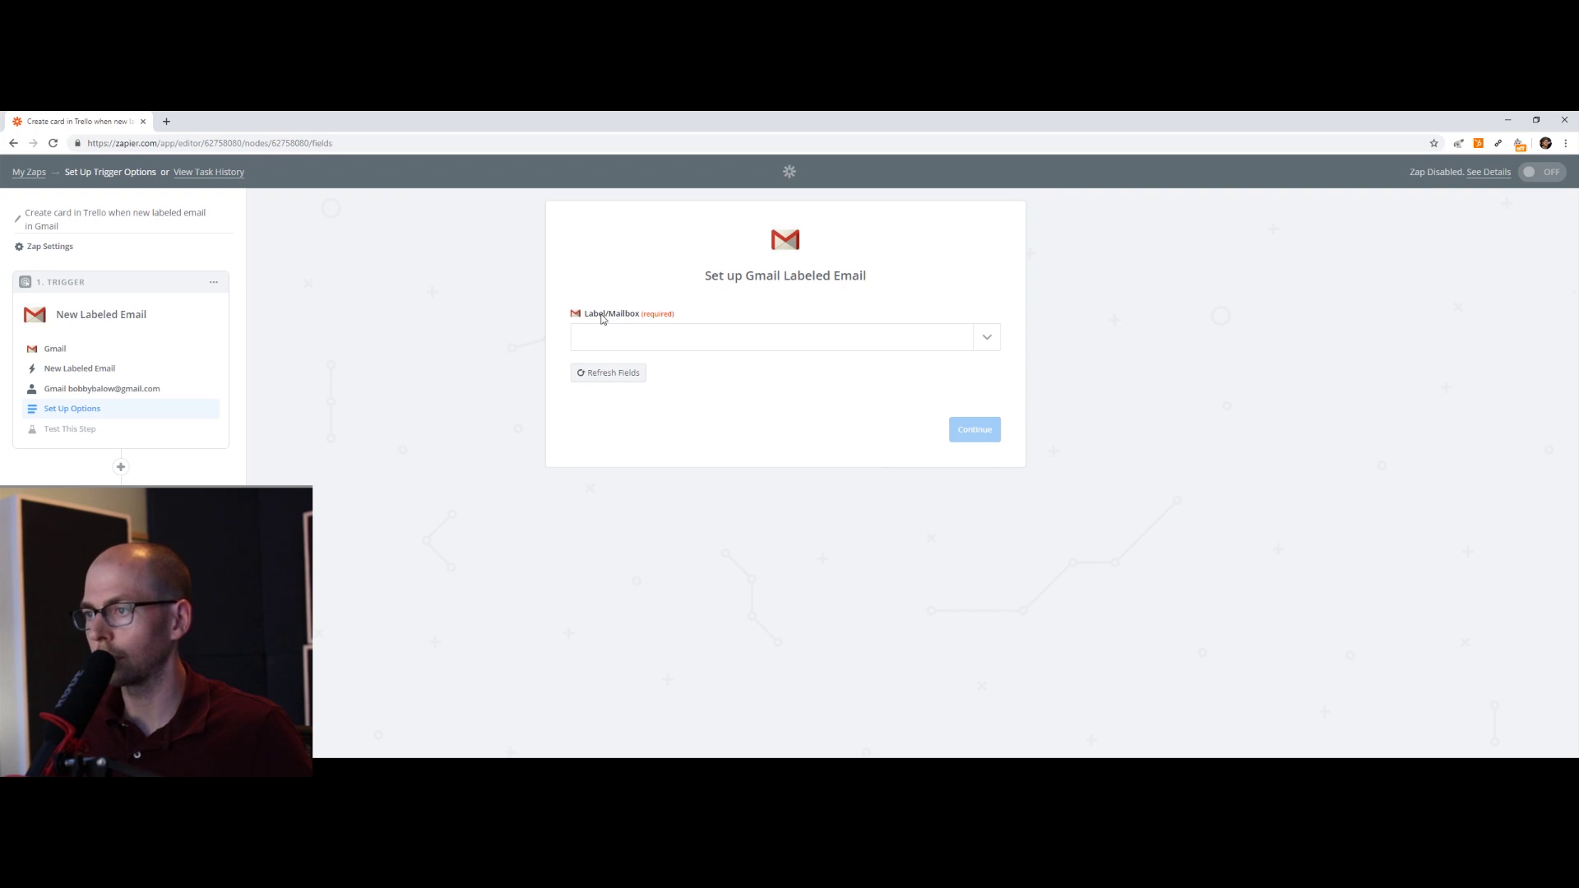
left_click(166, 121)
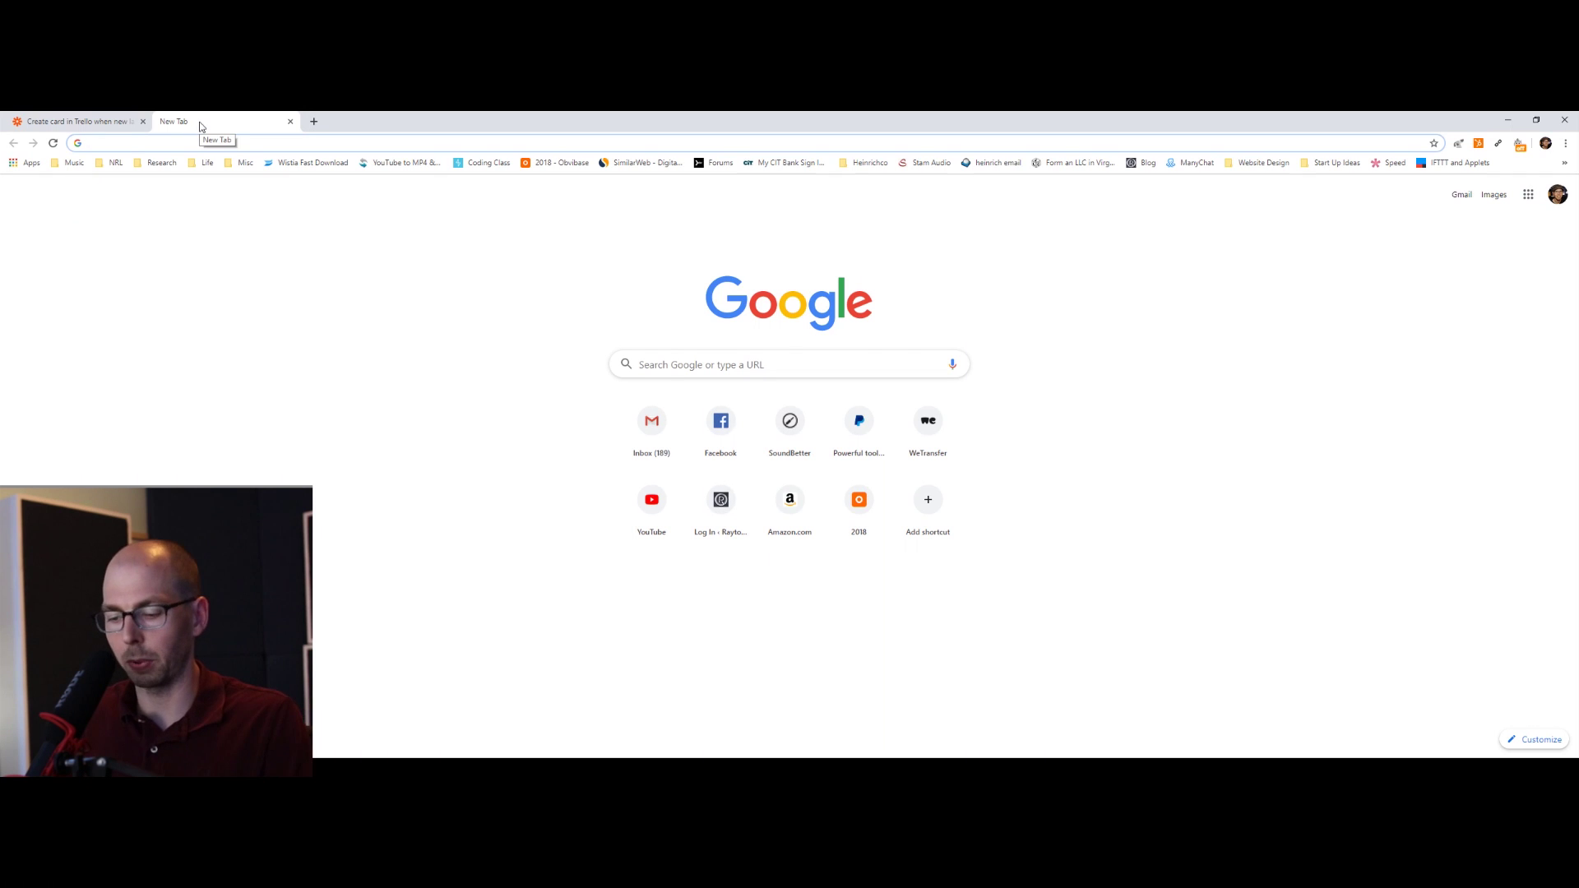
Open Gmail and start a new filter from Settings > Filters and Blocked Addresses.
type("gmail.")
key("Return")
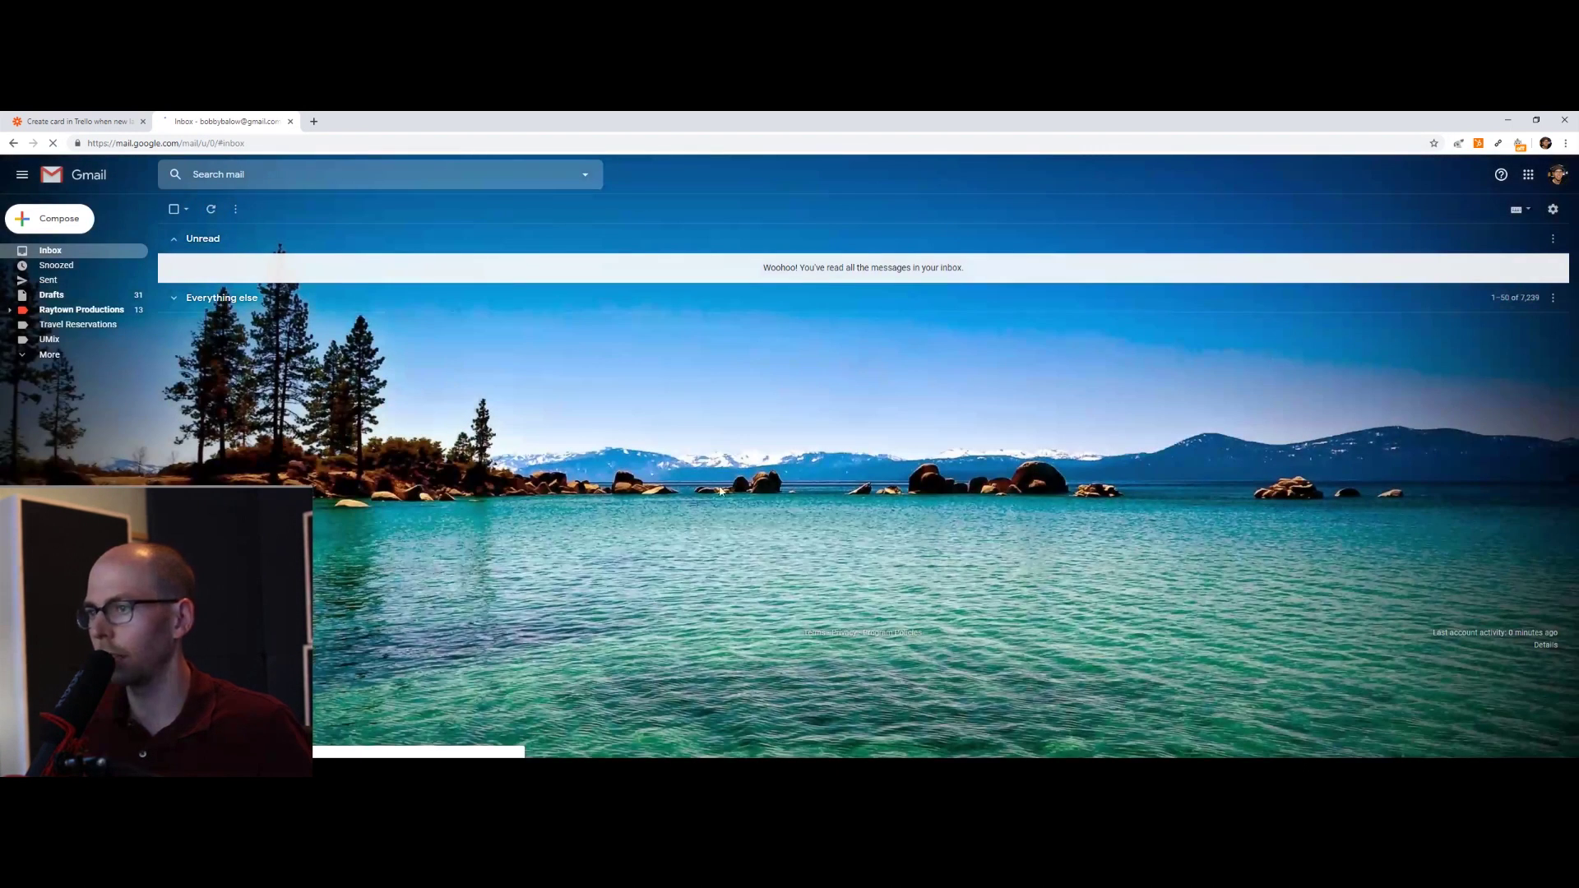
left_click(1554, 211)
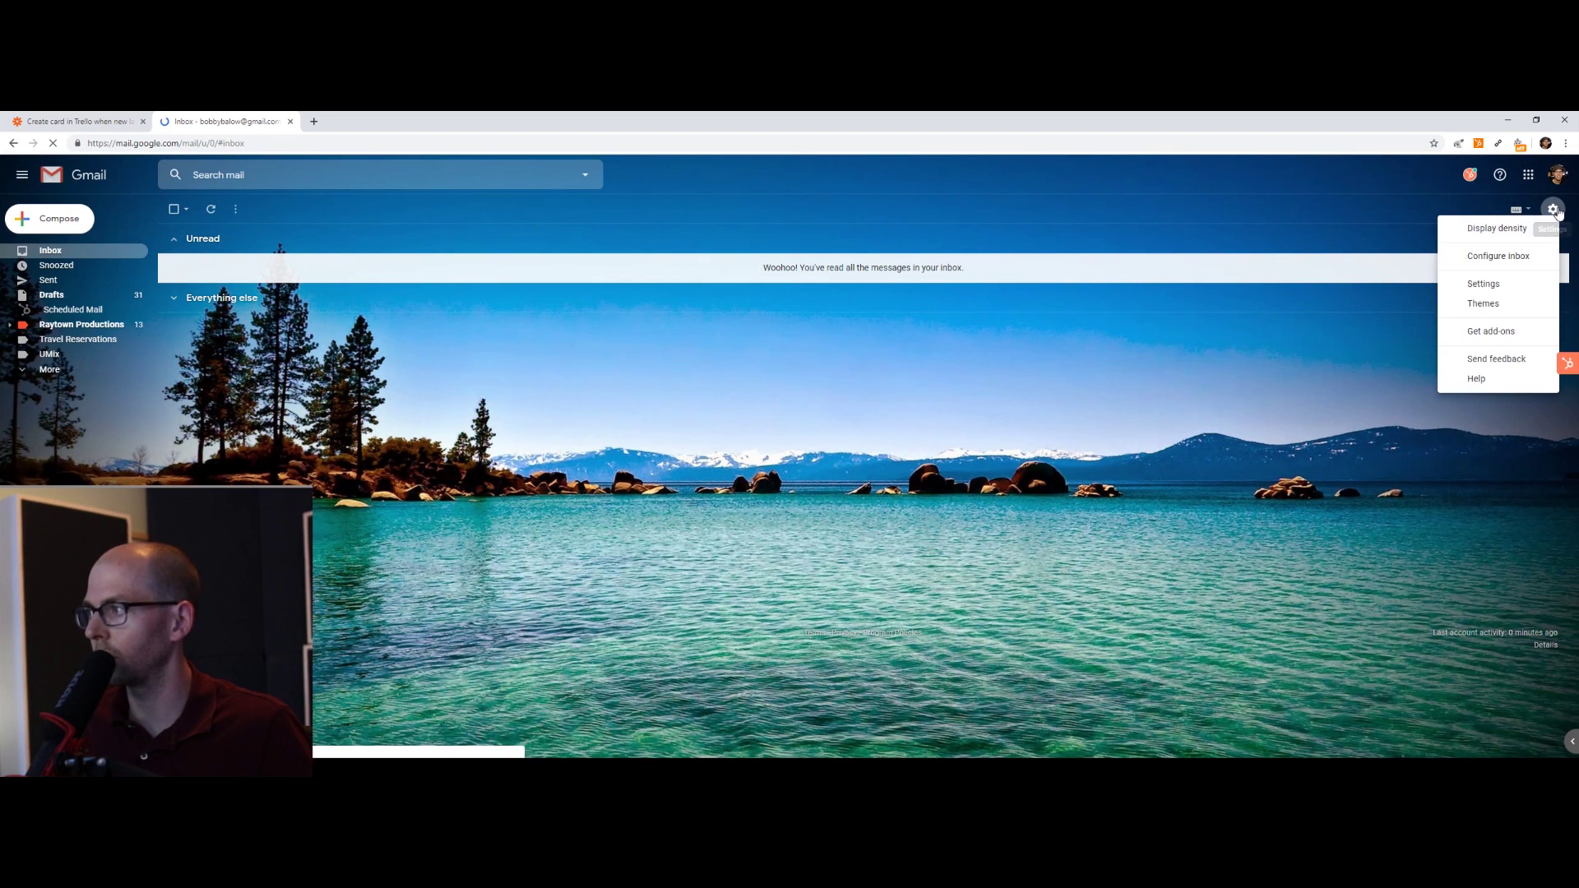
left_click(1483, 284)
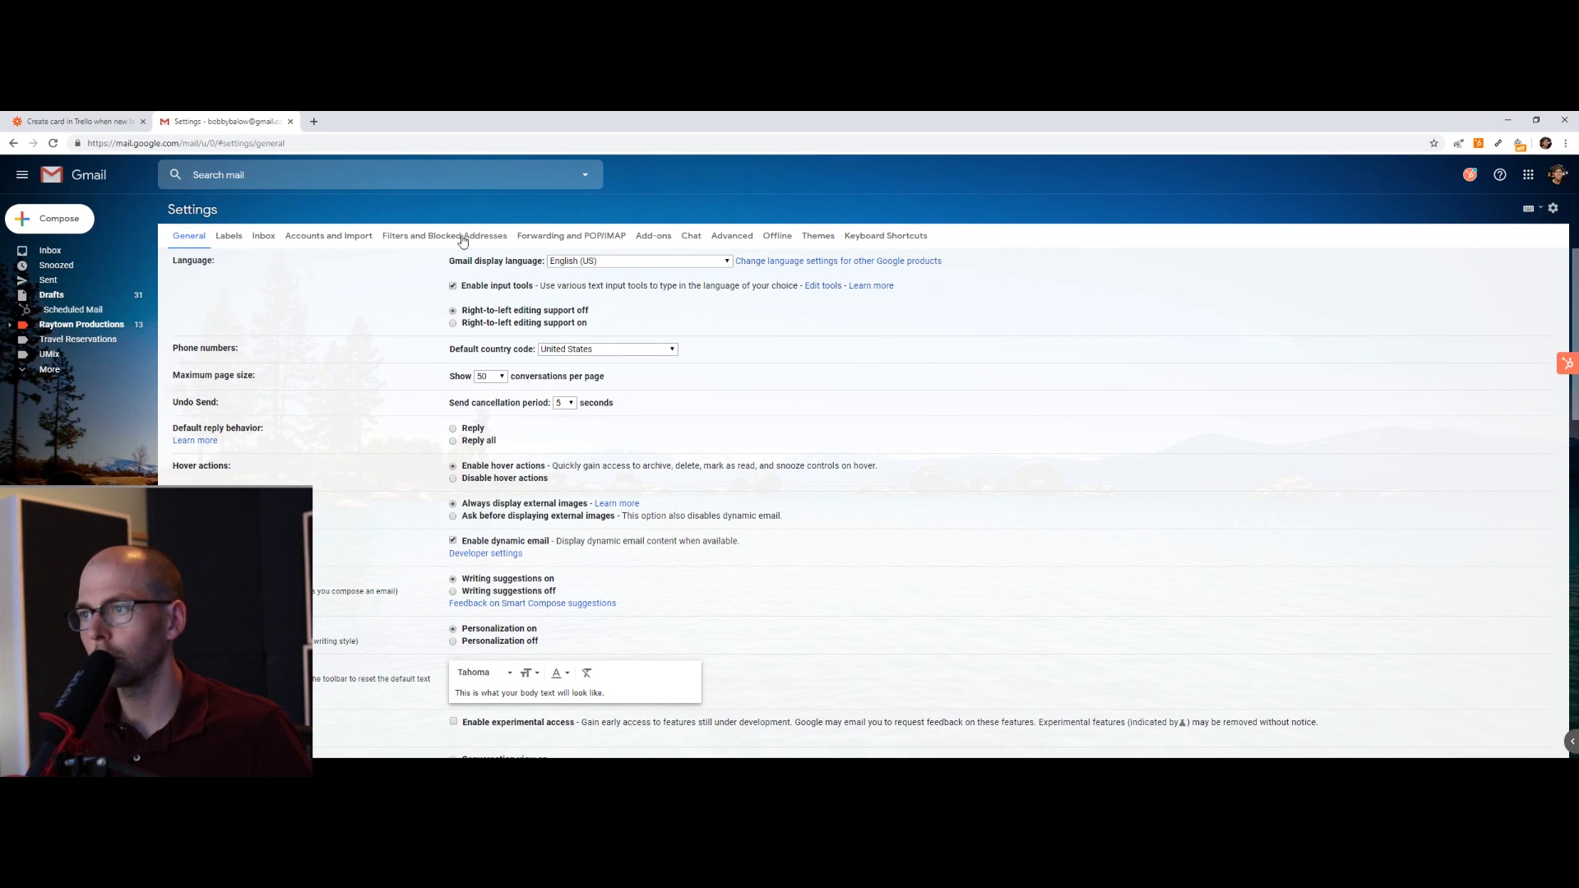
left_click(424, 240)
scroll(543, 321, "down", 15)
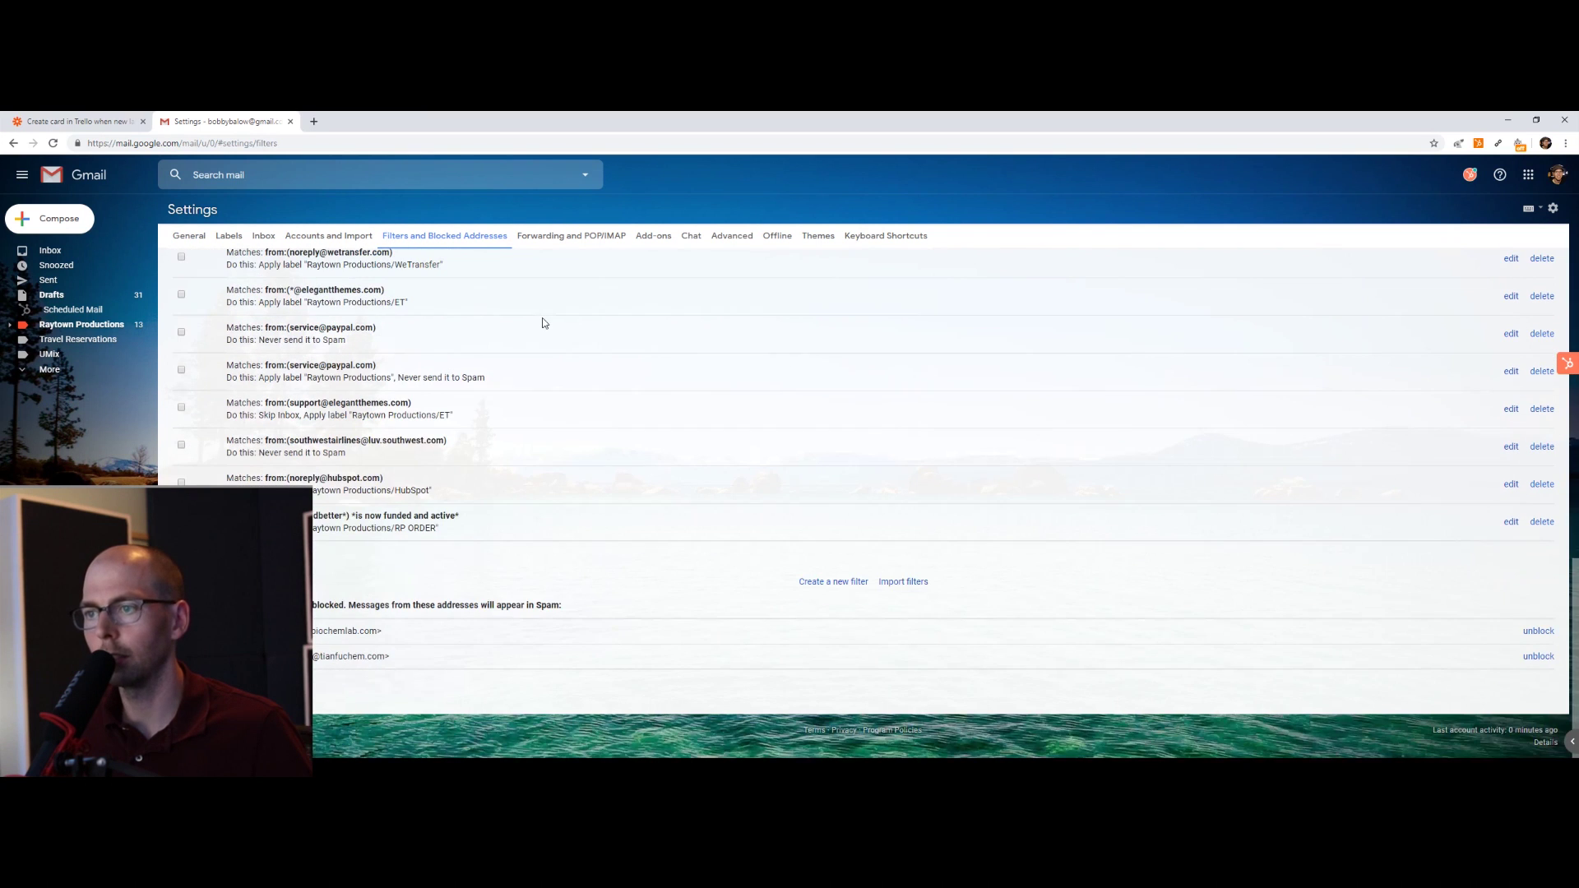
left_click(827, 584)
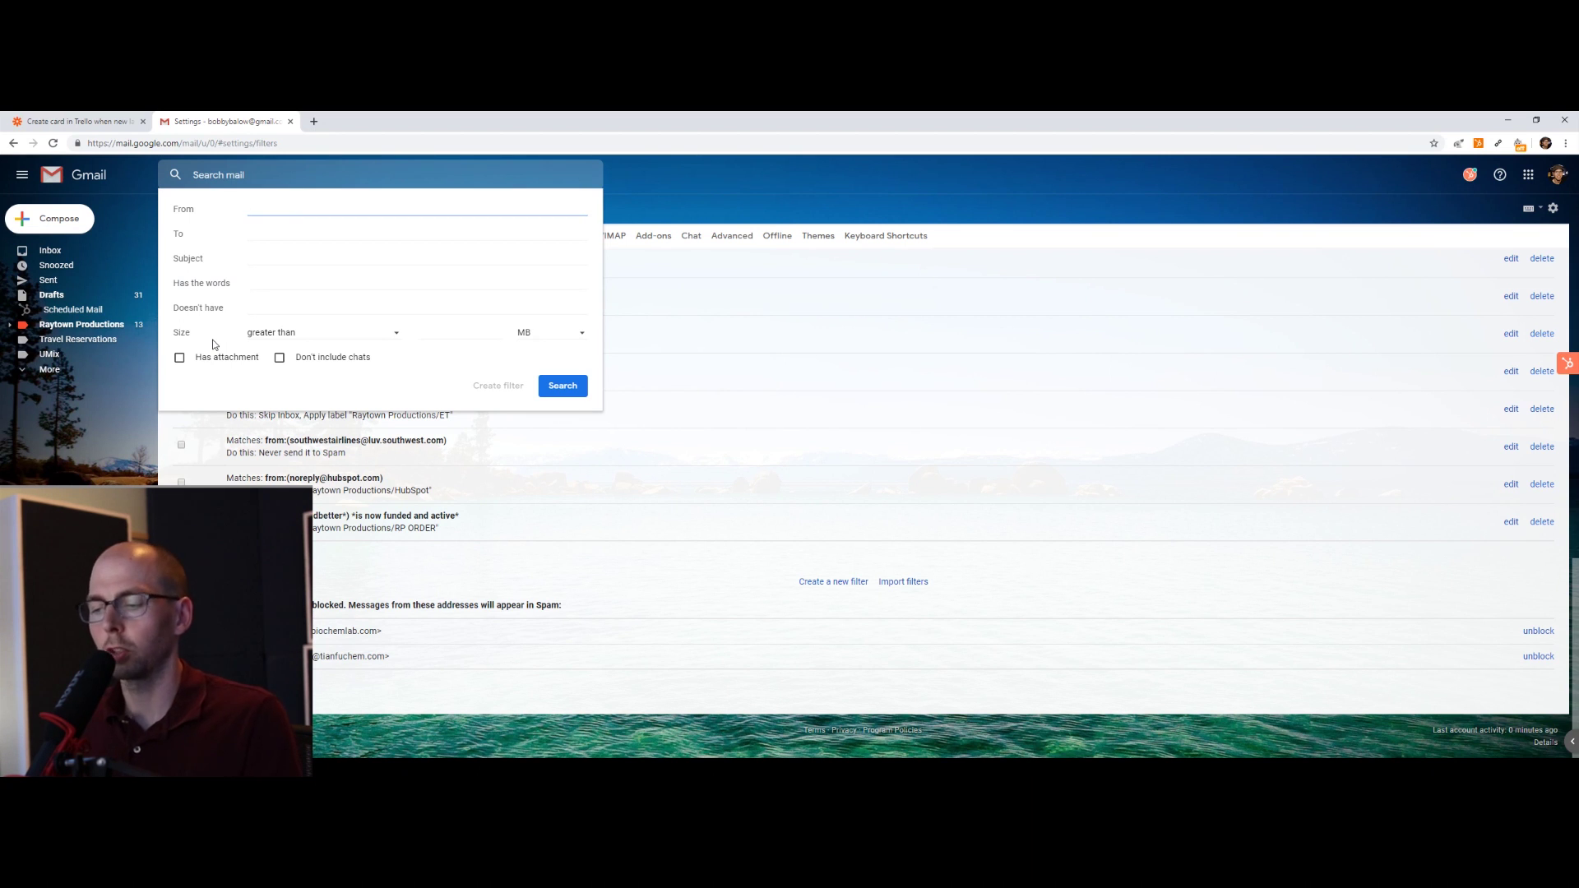
Set the filter's From to *soundbetter* and Subject to *is now funded and active*.
type("*")
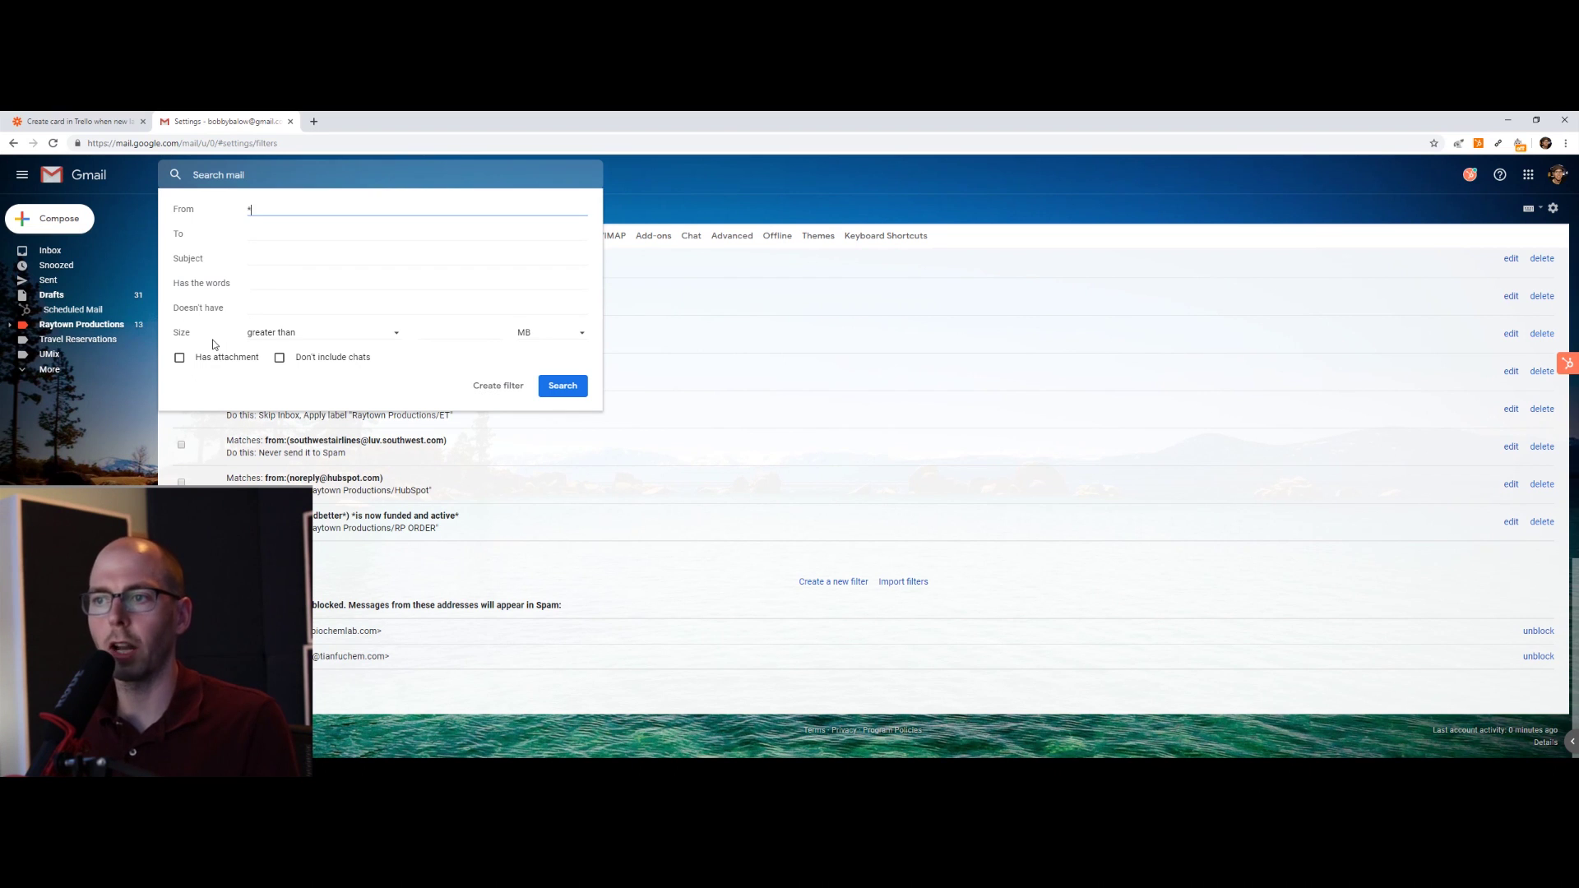
type("soundbetter.com")
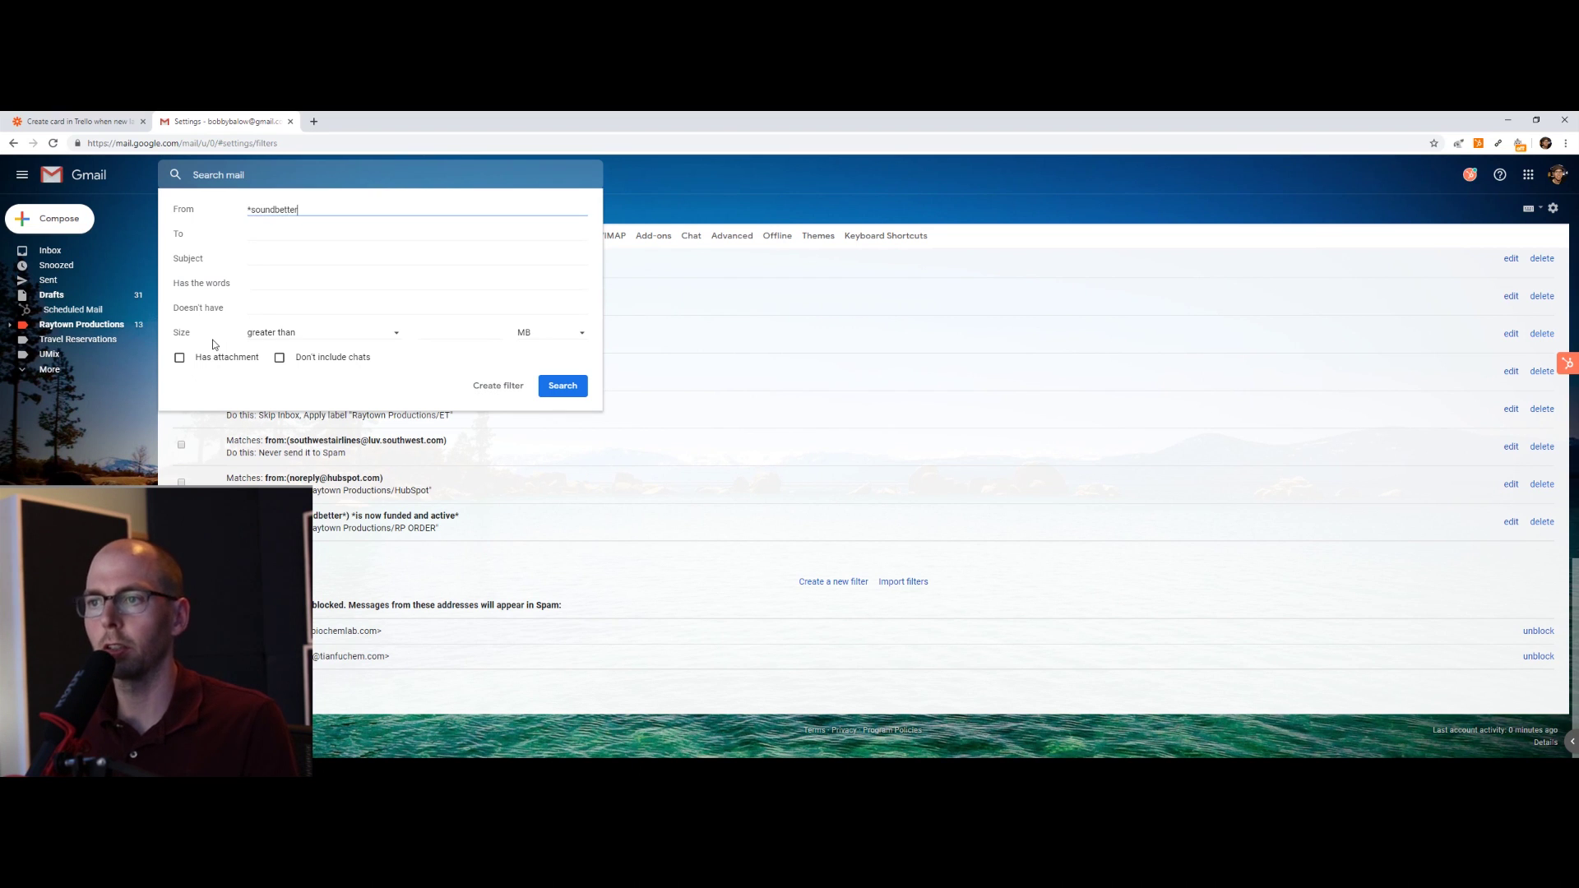
key("BackSpace")
key("BackSpace")
key("BackSpace")
type("*")
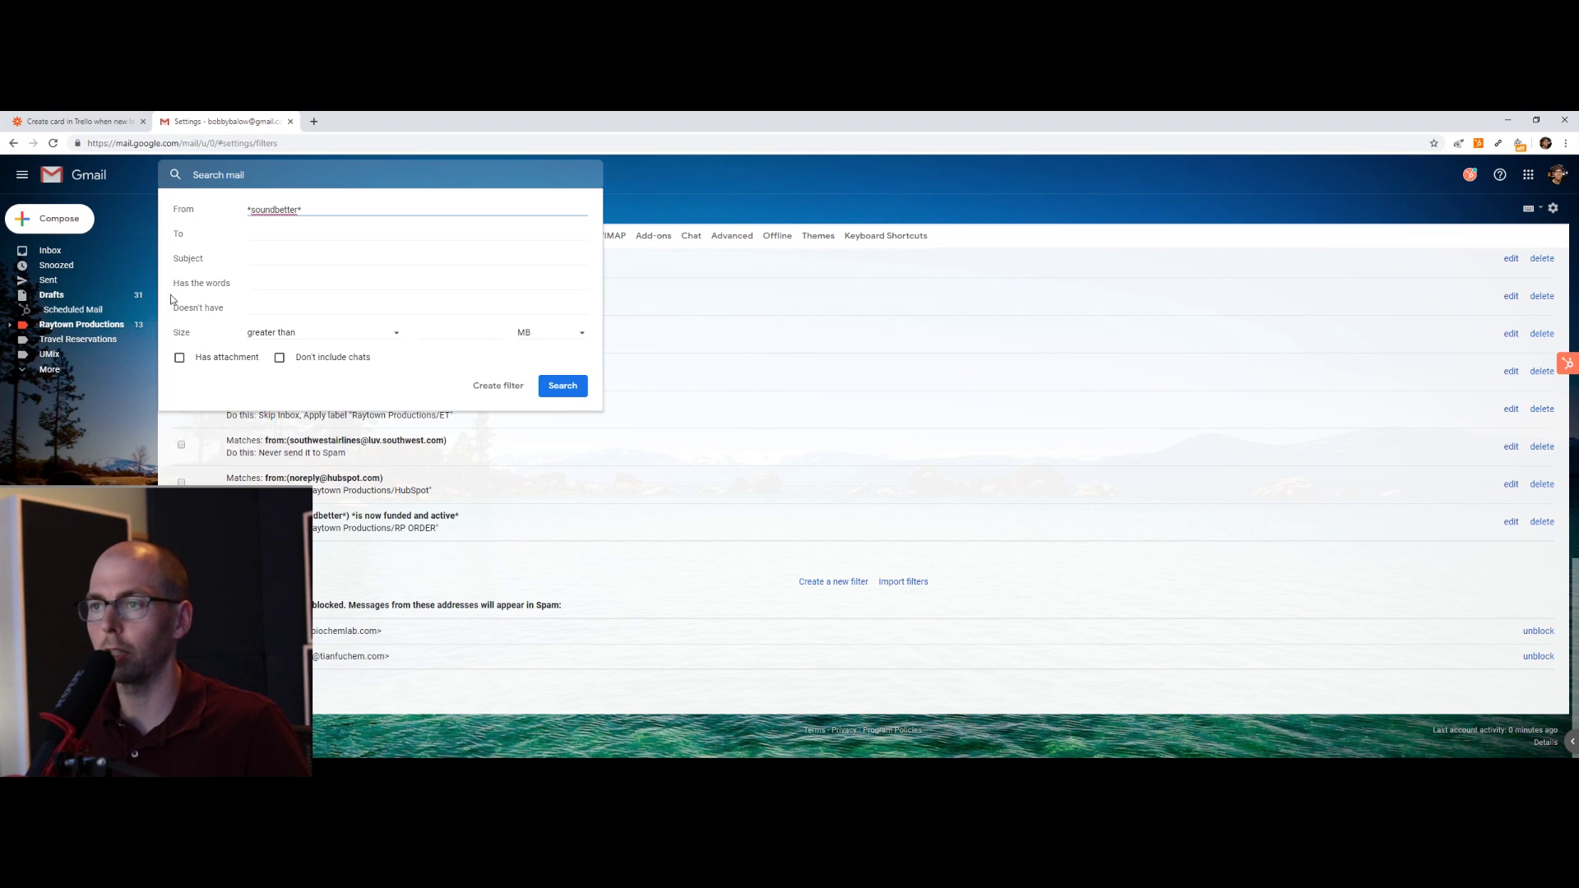
left_click(310, 259)
type("is now funded and active")
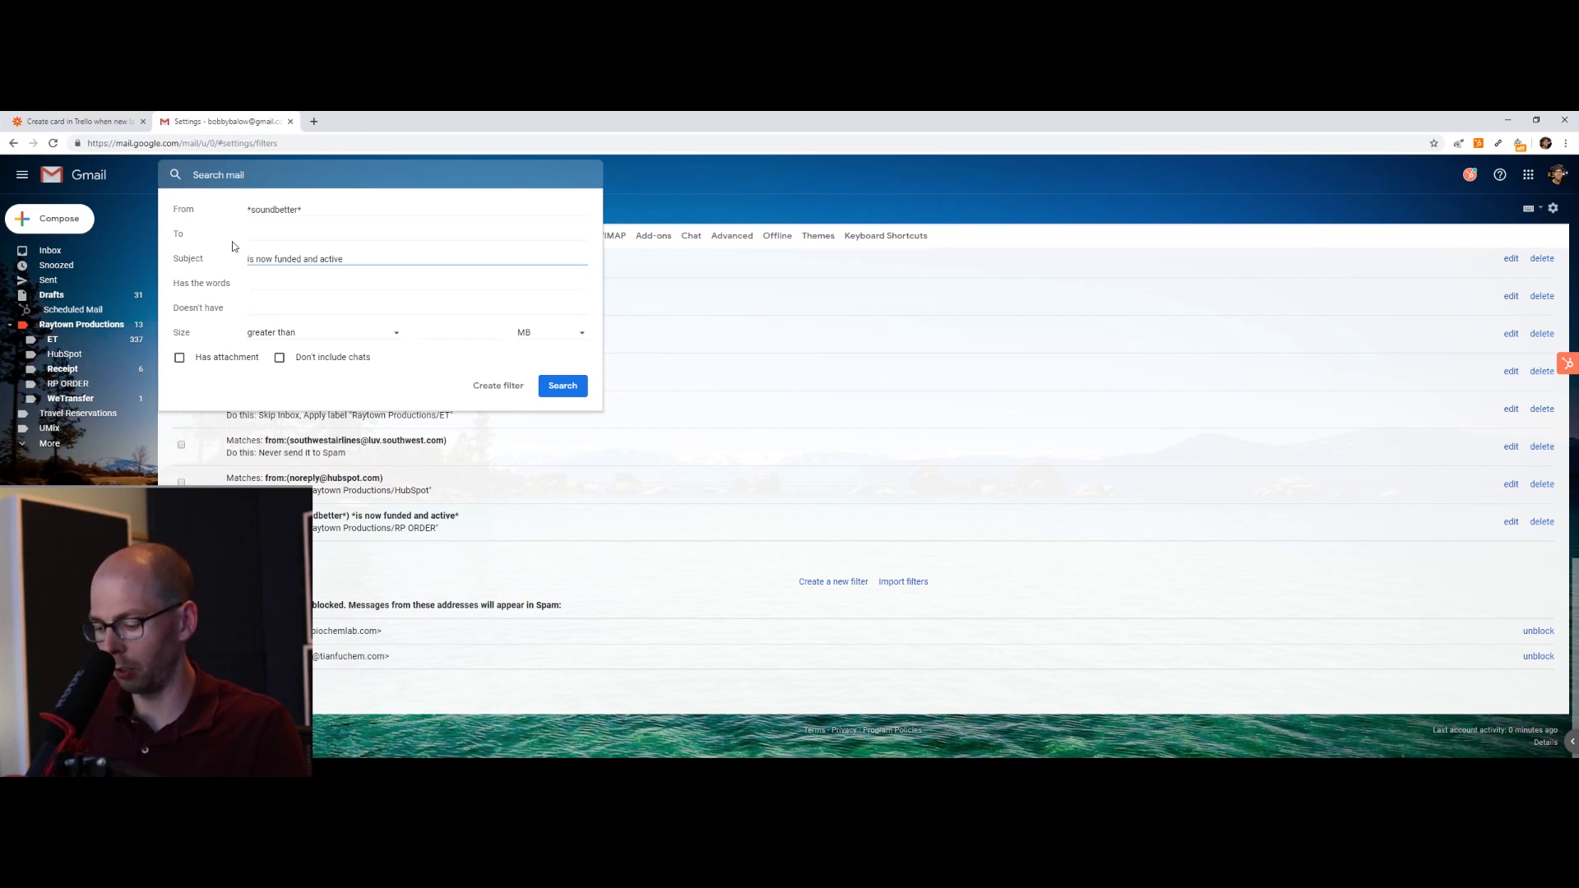
type("*")
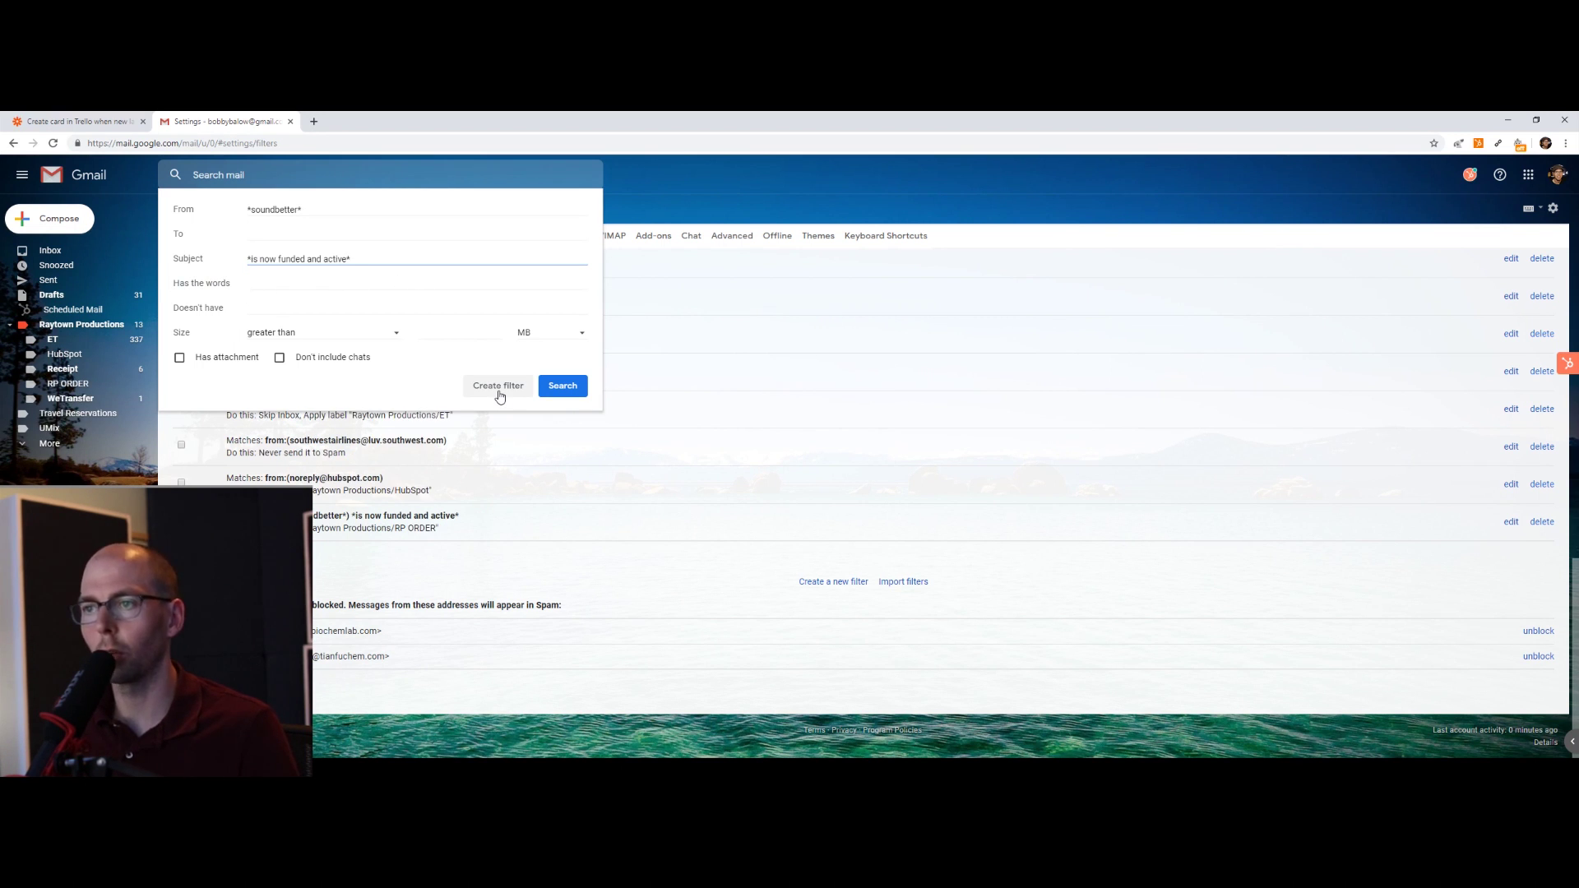
Turn the search into a filter with Apply the label switched on.
left_click(499, 386)
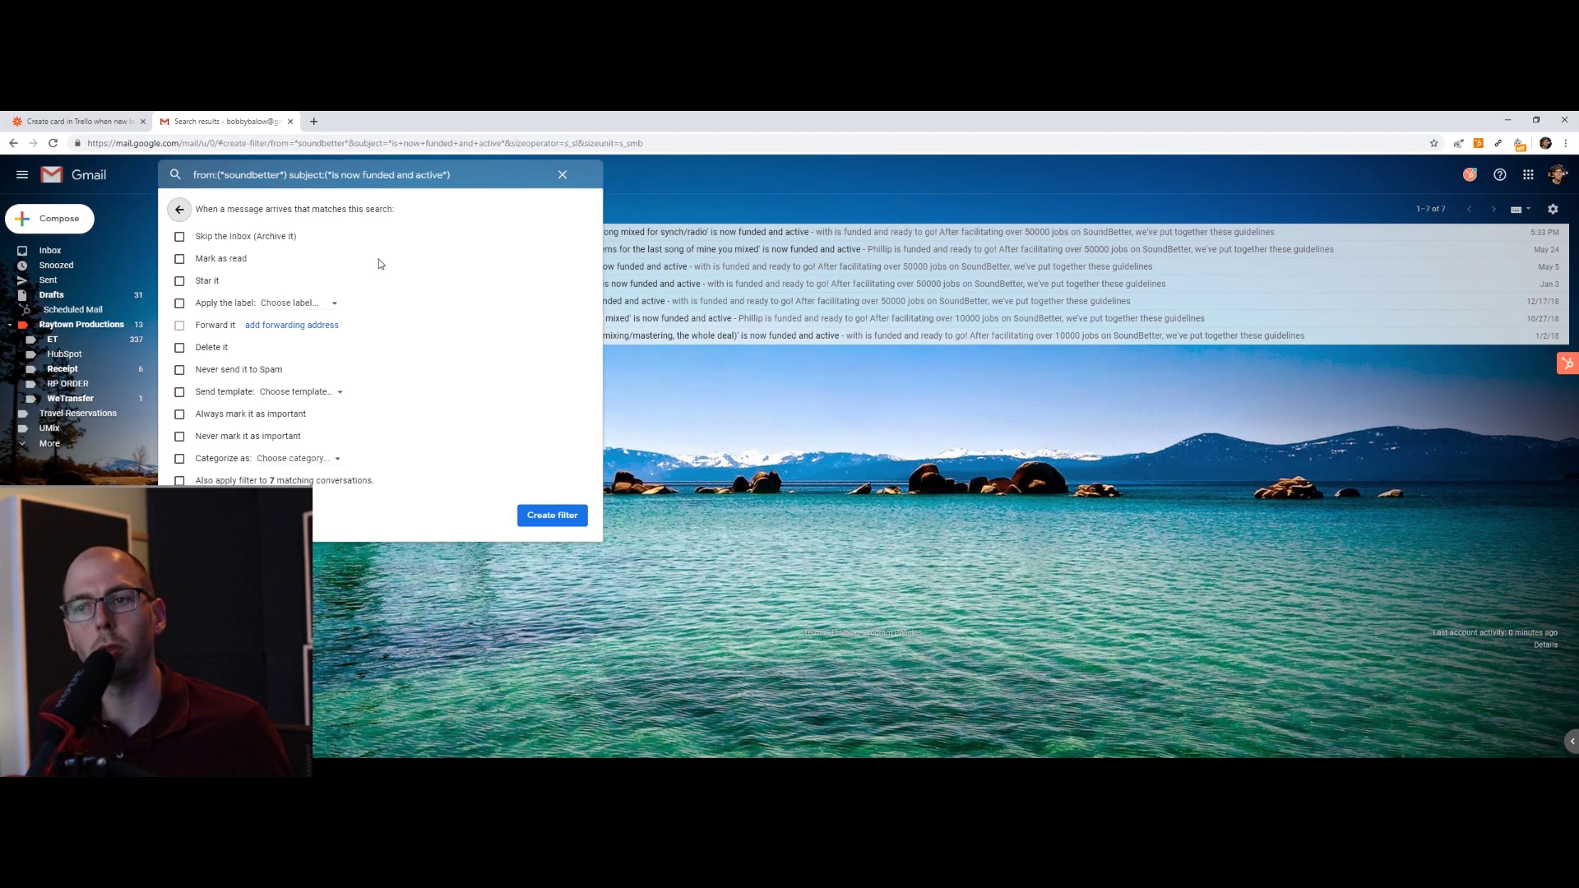
left_click(180, 304)
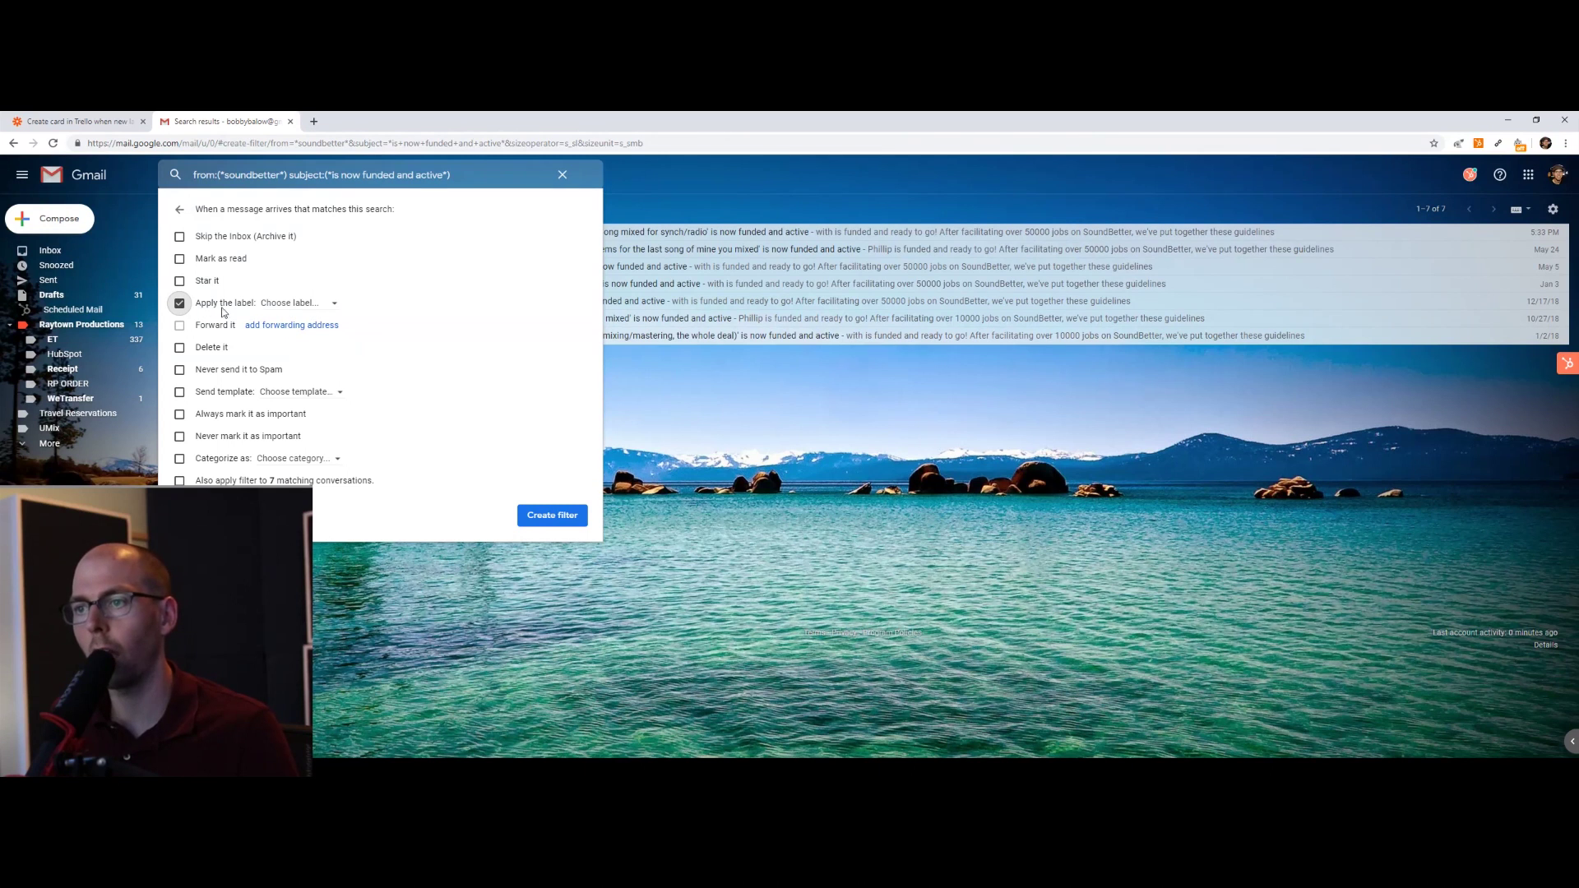
left_click(329, 306)
Create a new RP ORDER label nested under Raytown Productions and finish the filter.
left_click(326, 328)
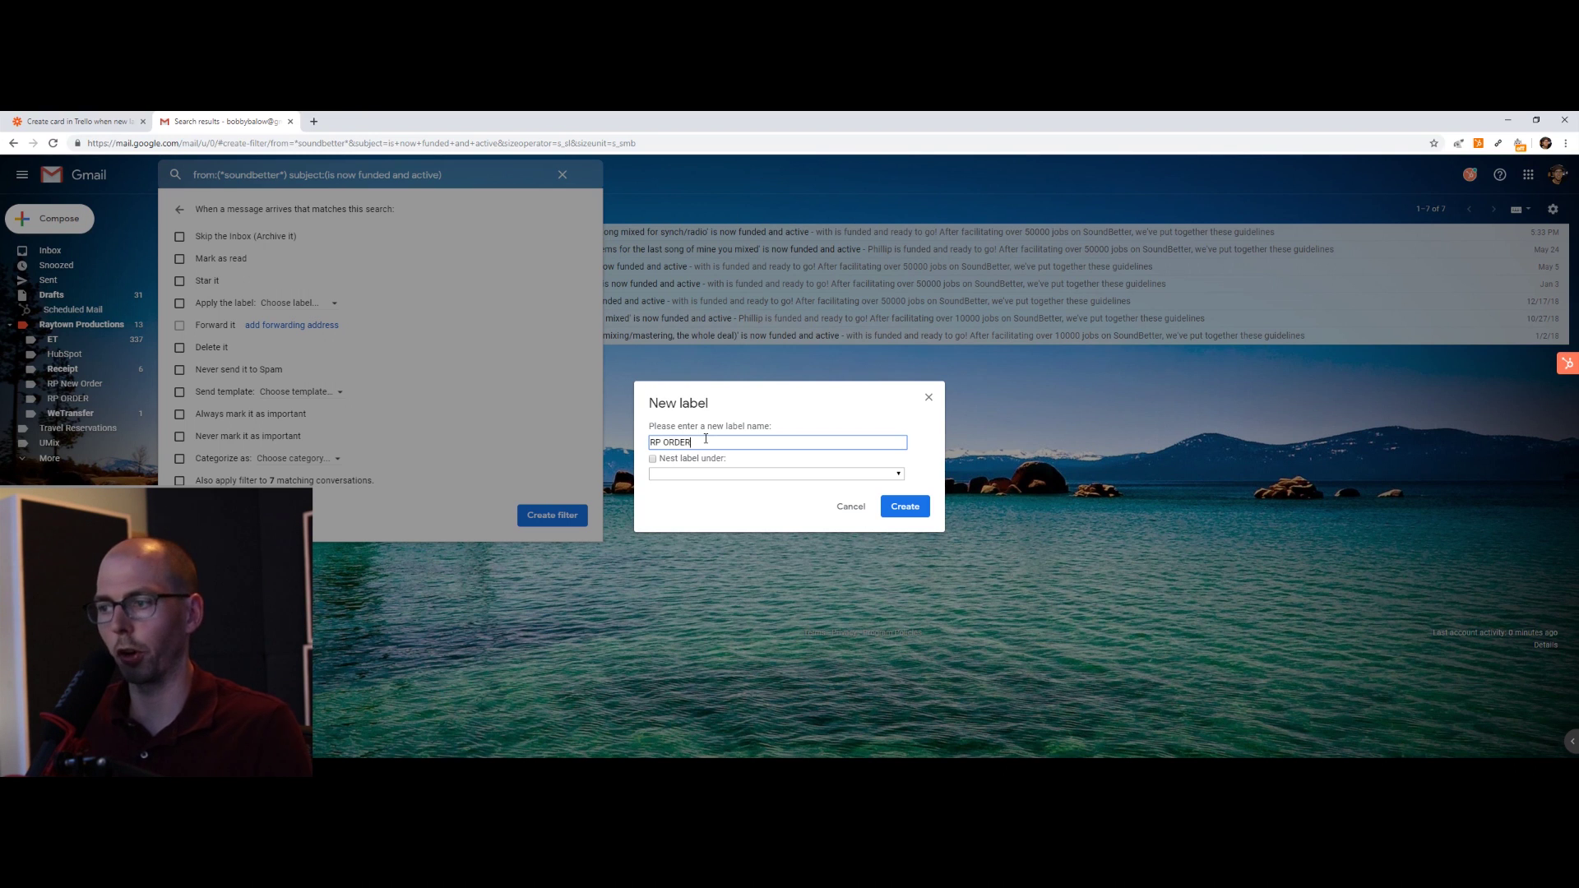
left_click(654, 461)
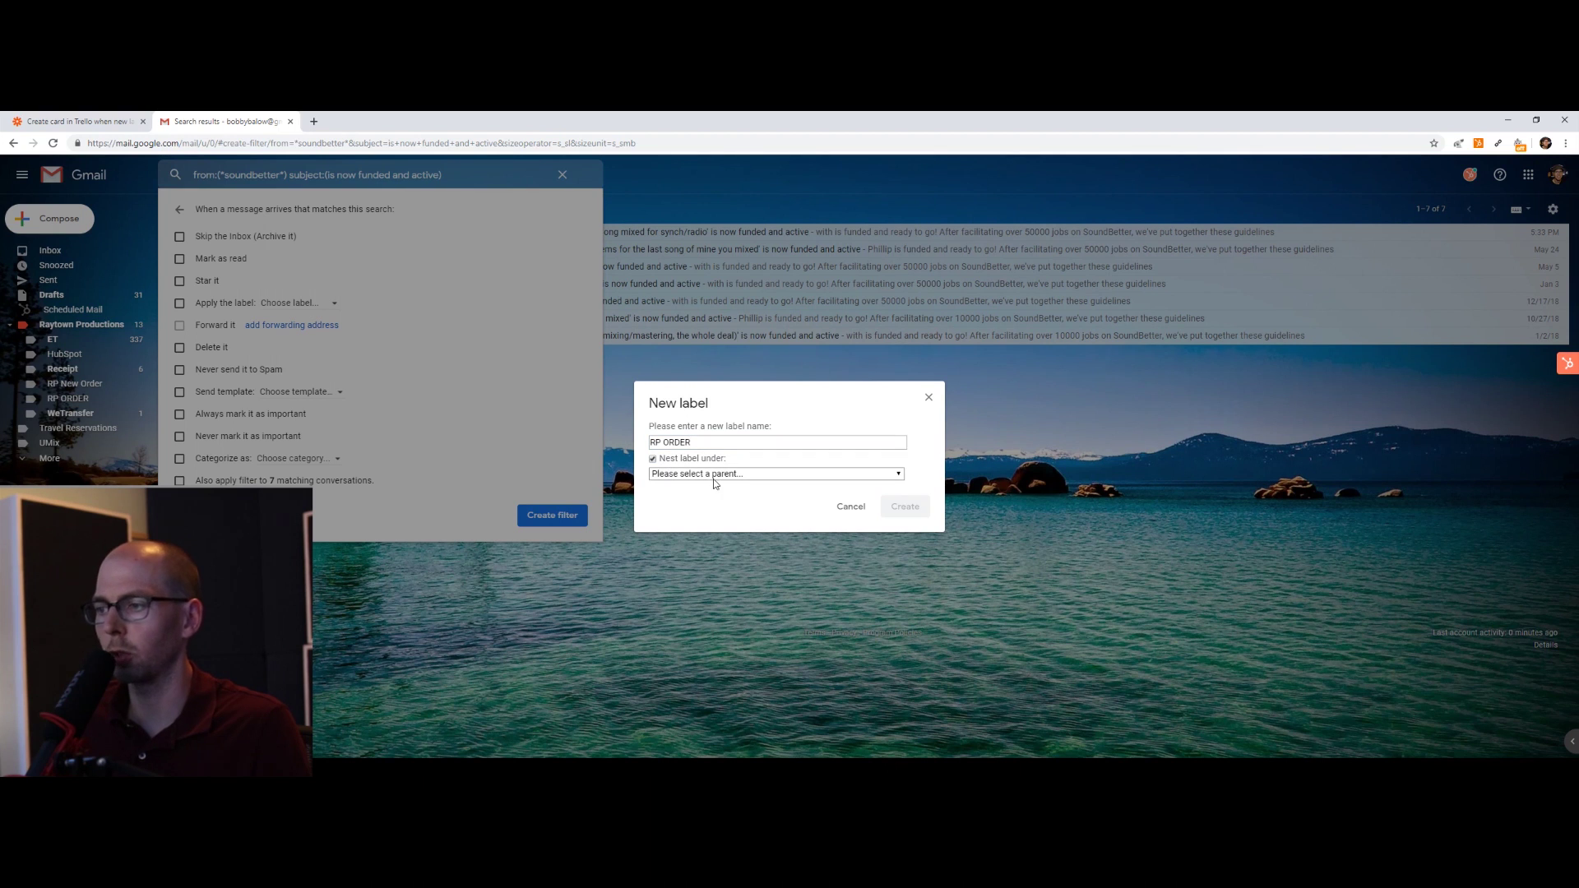
left_click(716, 479)
left_click(699, 552)
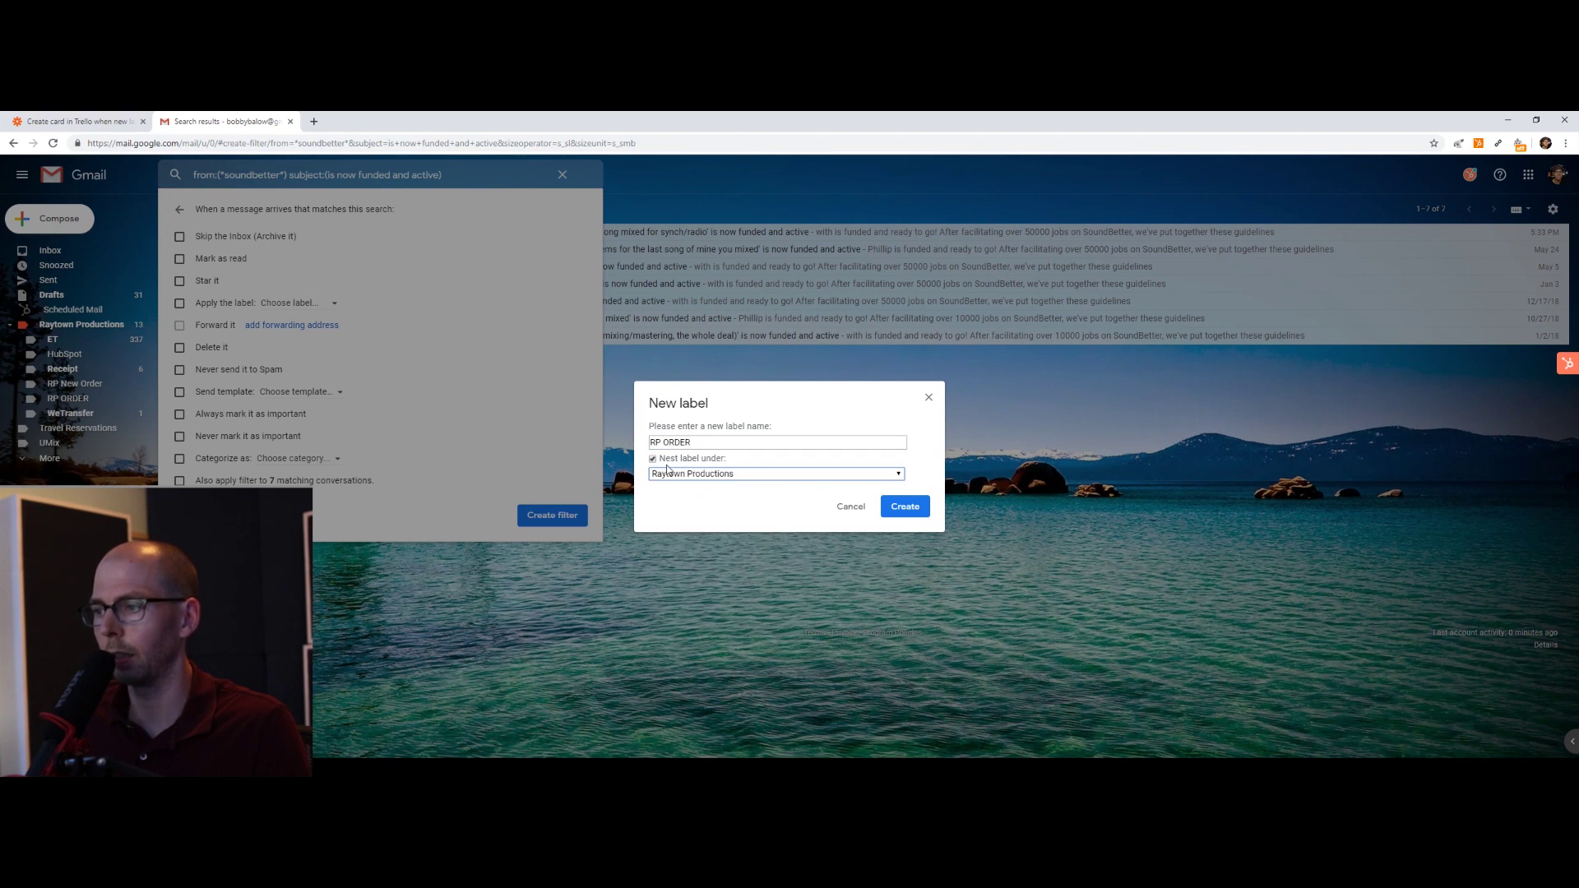
left_click(917, 514)
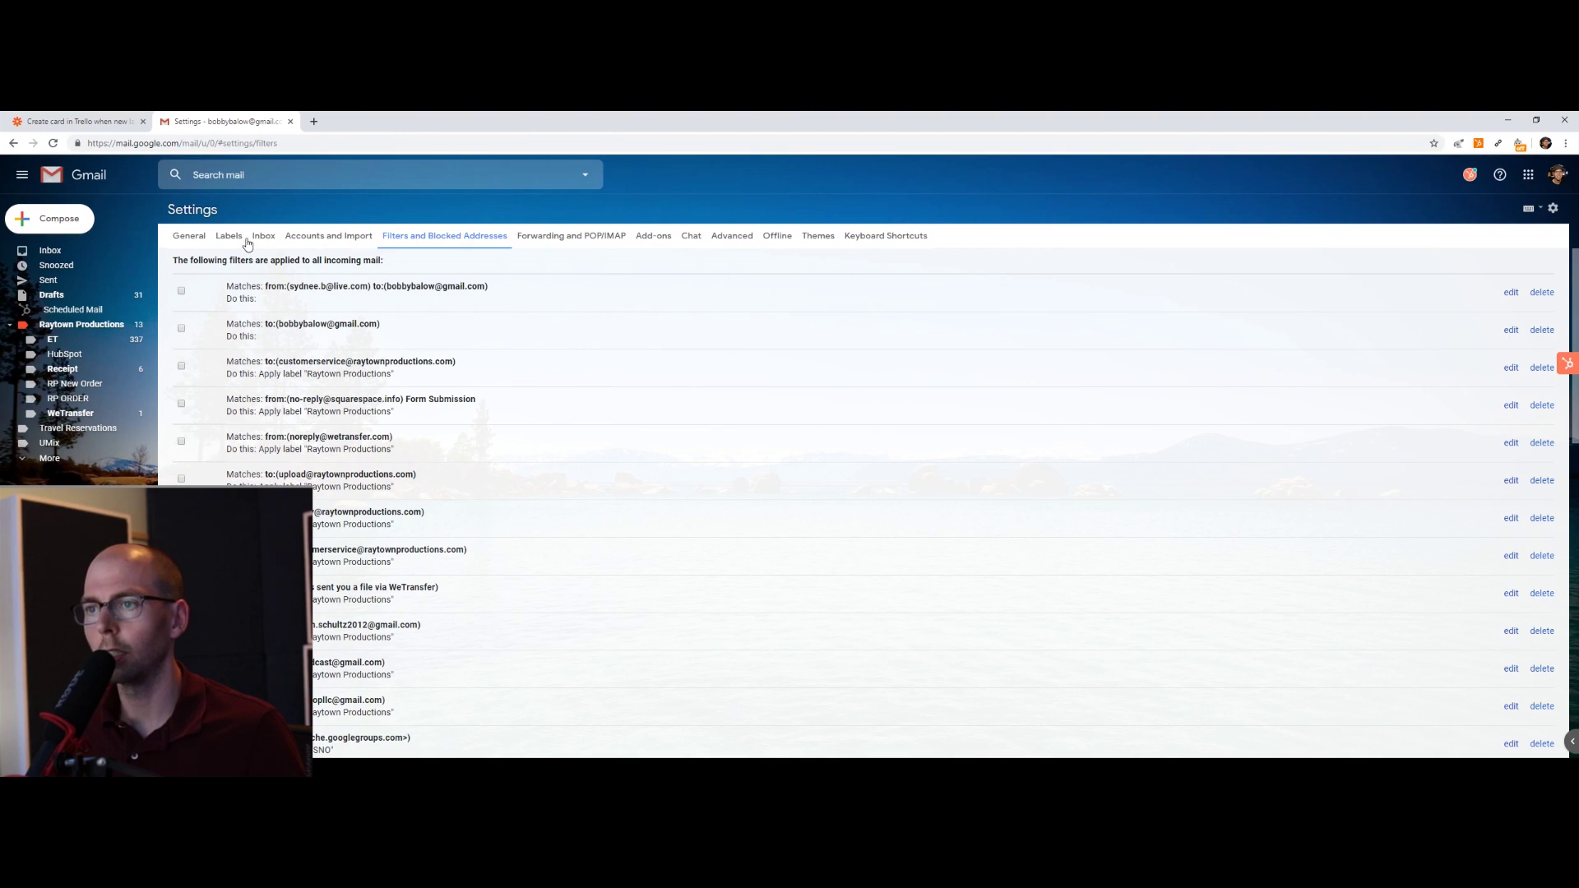
left_click(182, 238)
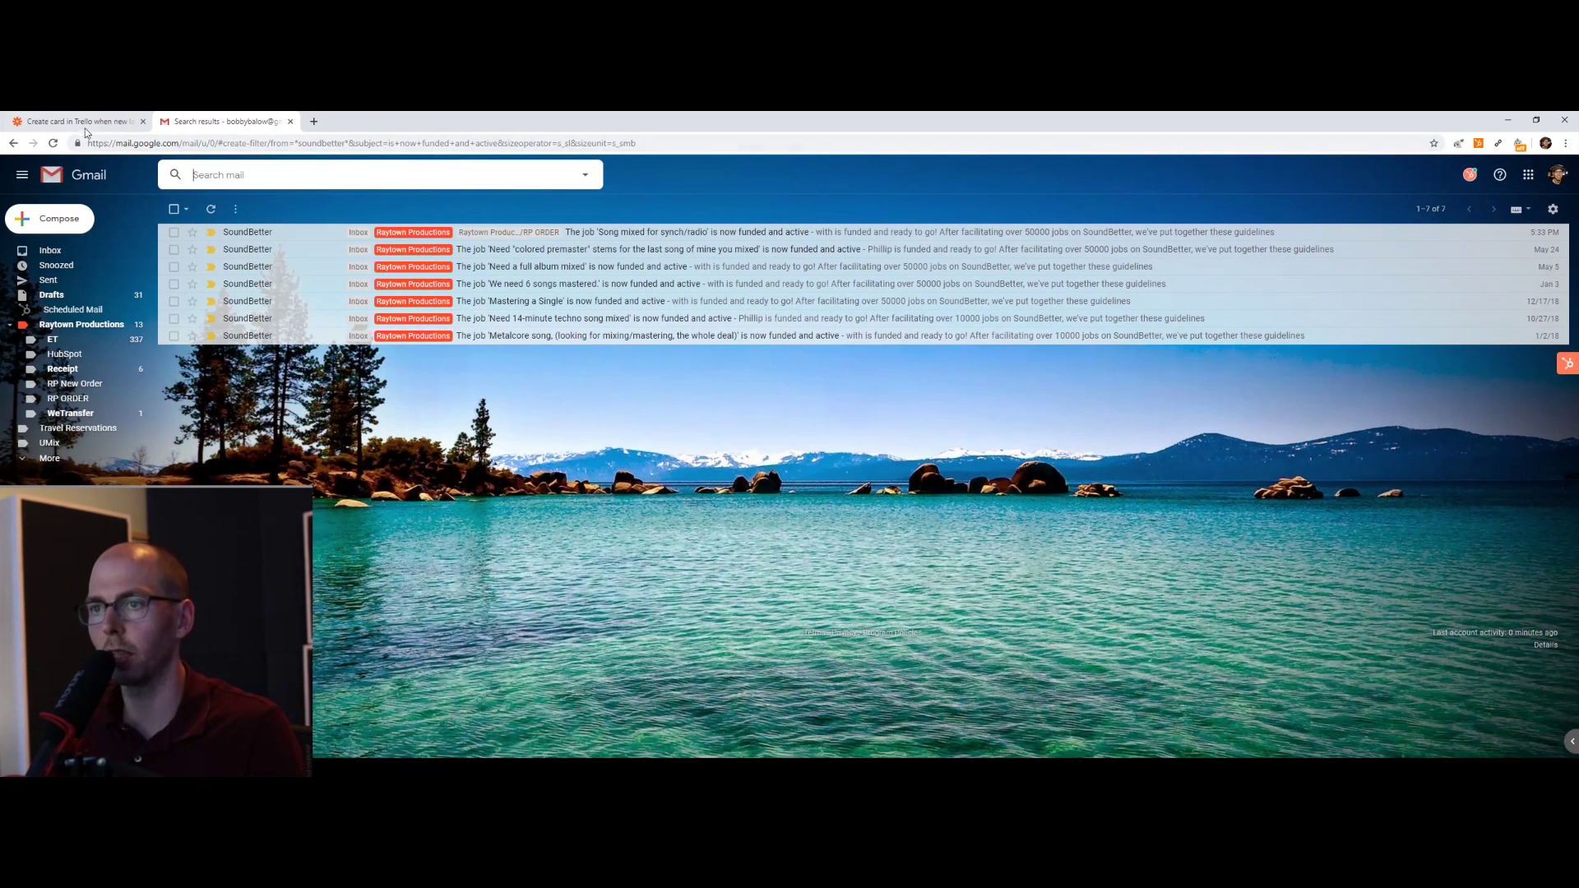
In Zapier, reload Gmail labels and set Label/Mailbox to Raytown Productions/RP ORDER.
left_click(86, 125)
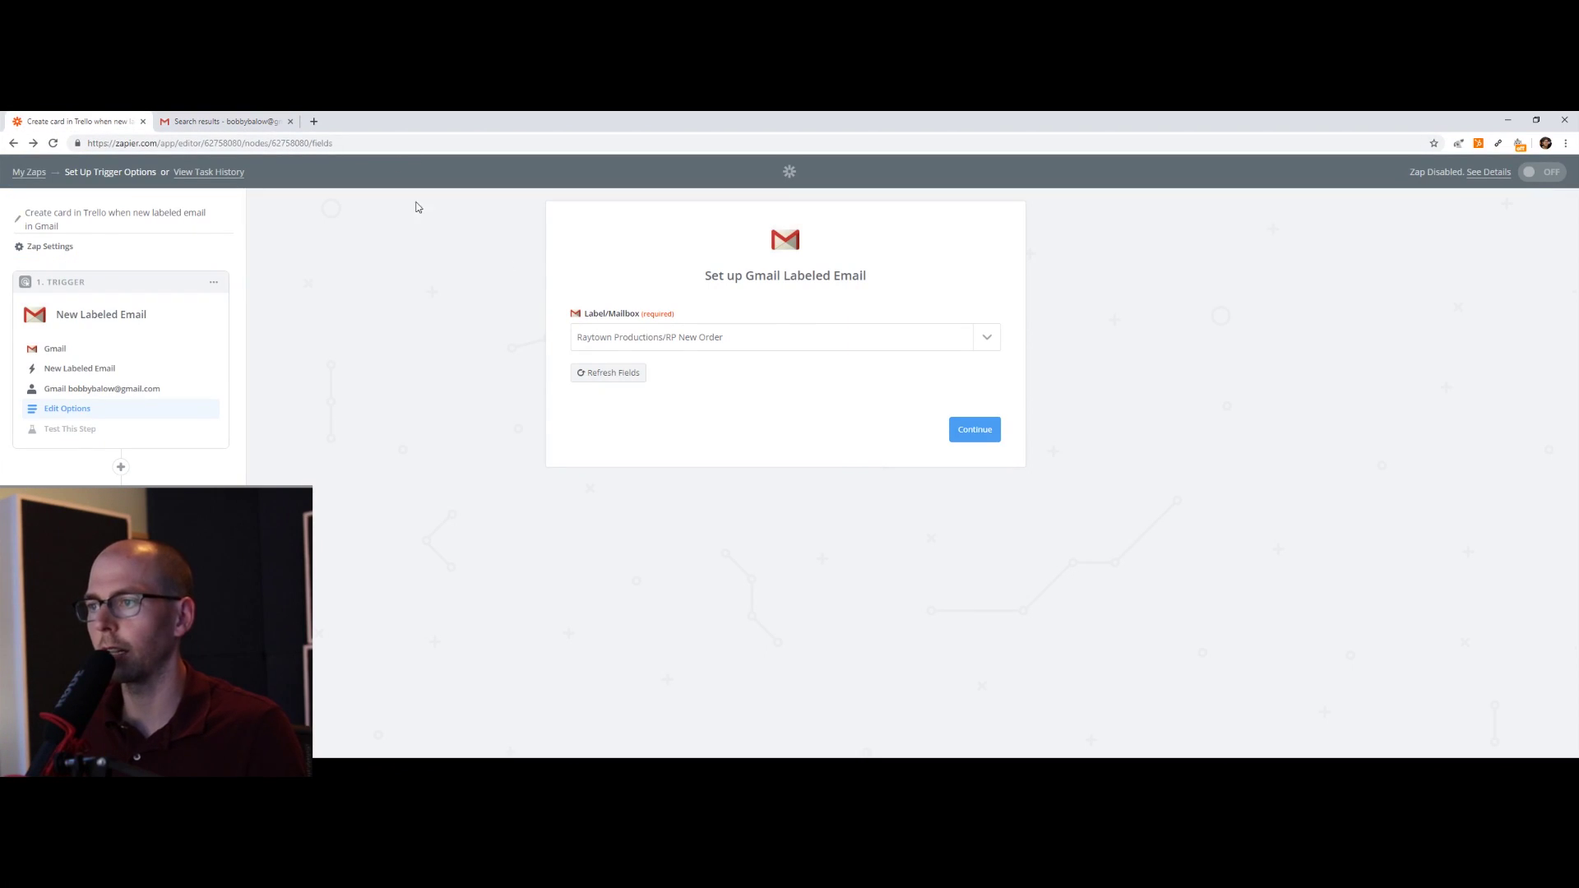
left_click(848, 344)
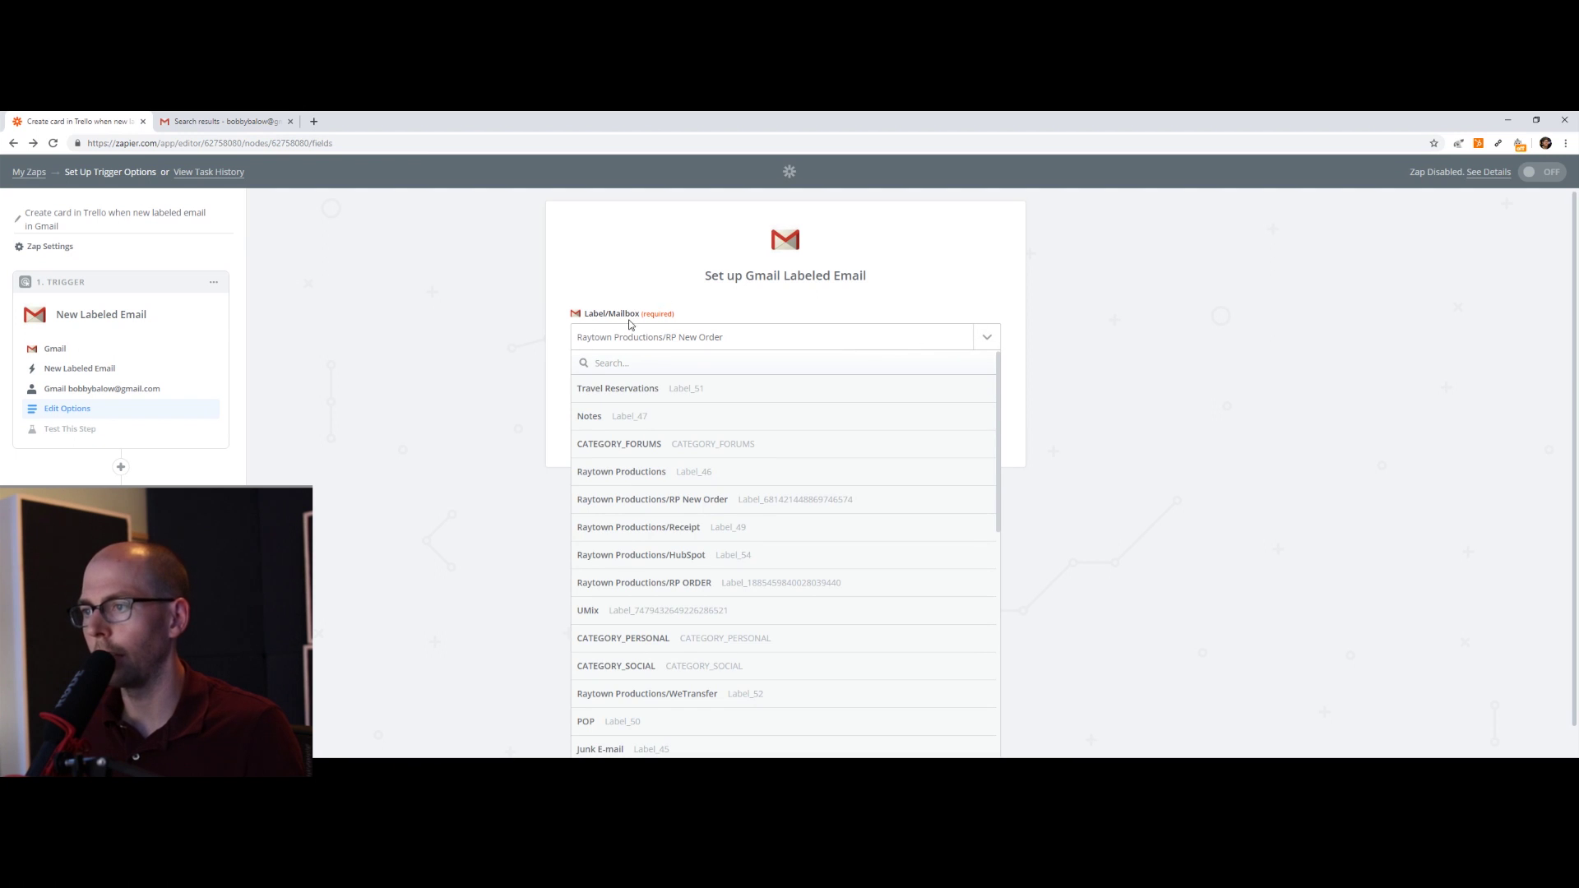
scroll(756, 403, "down", 10)
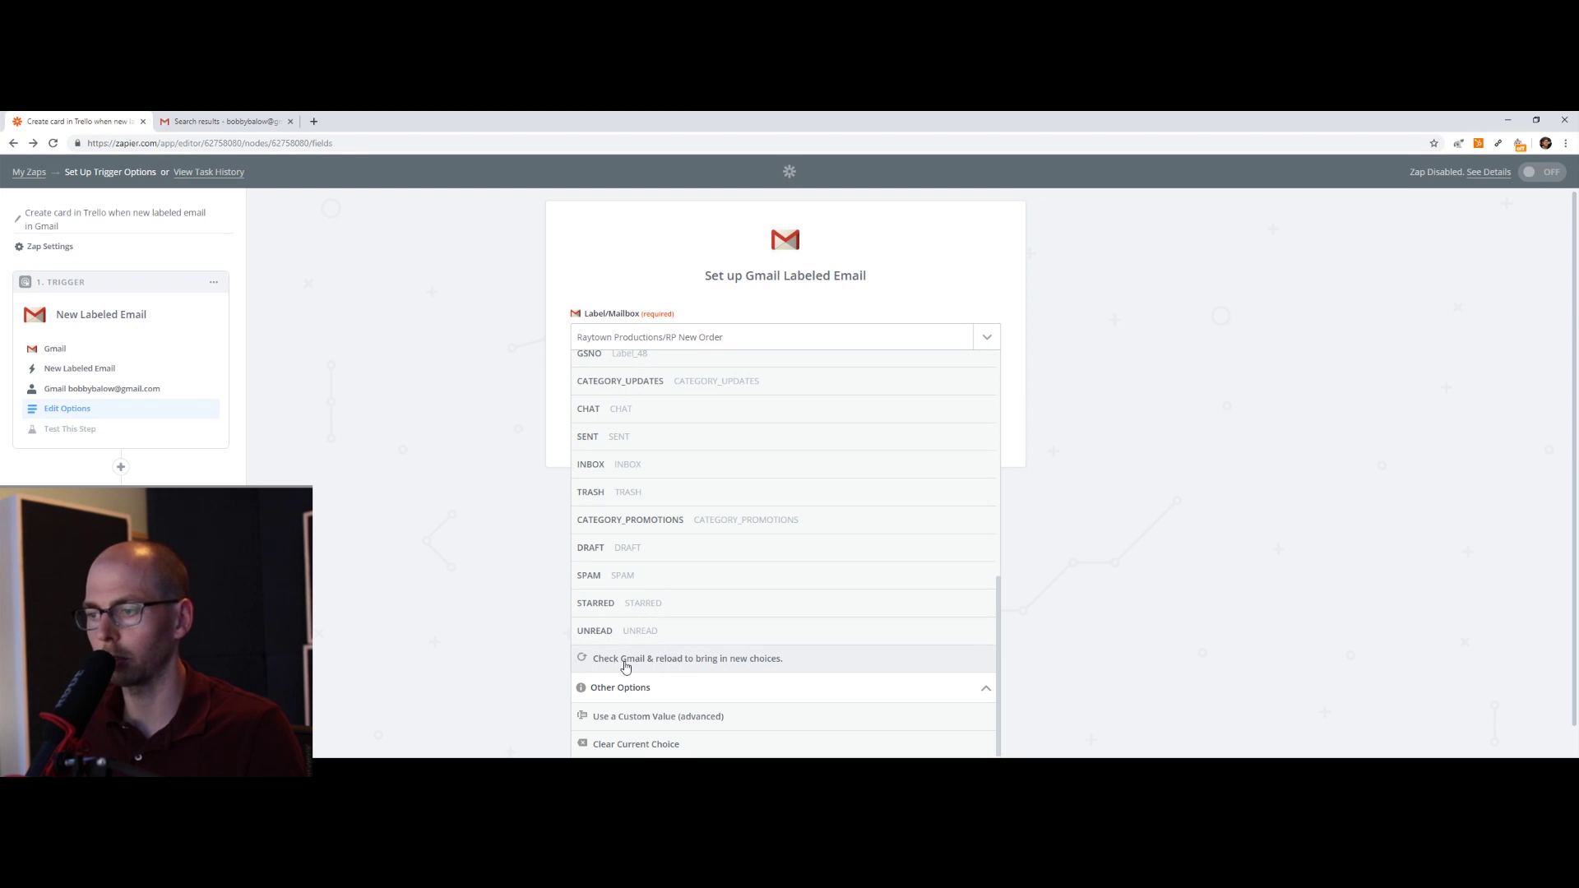
left_click(724, 662)
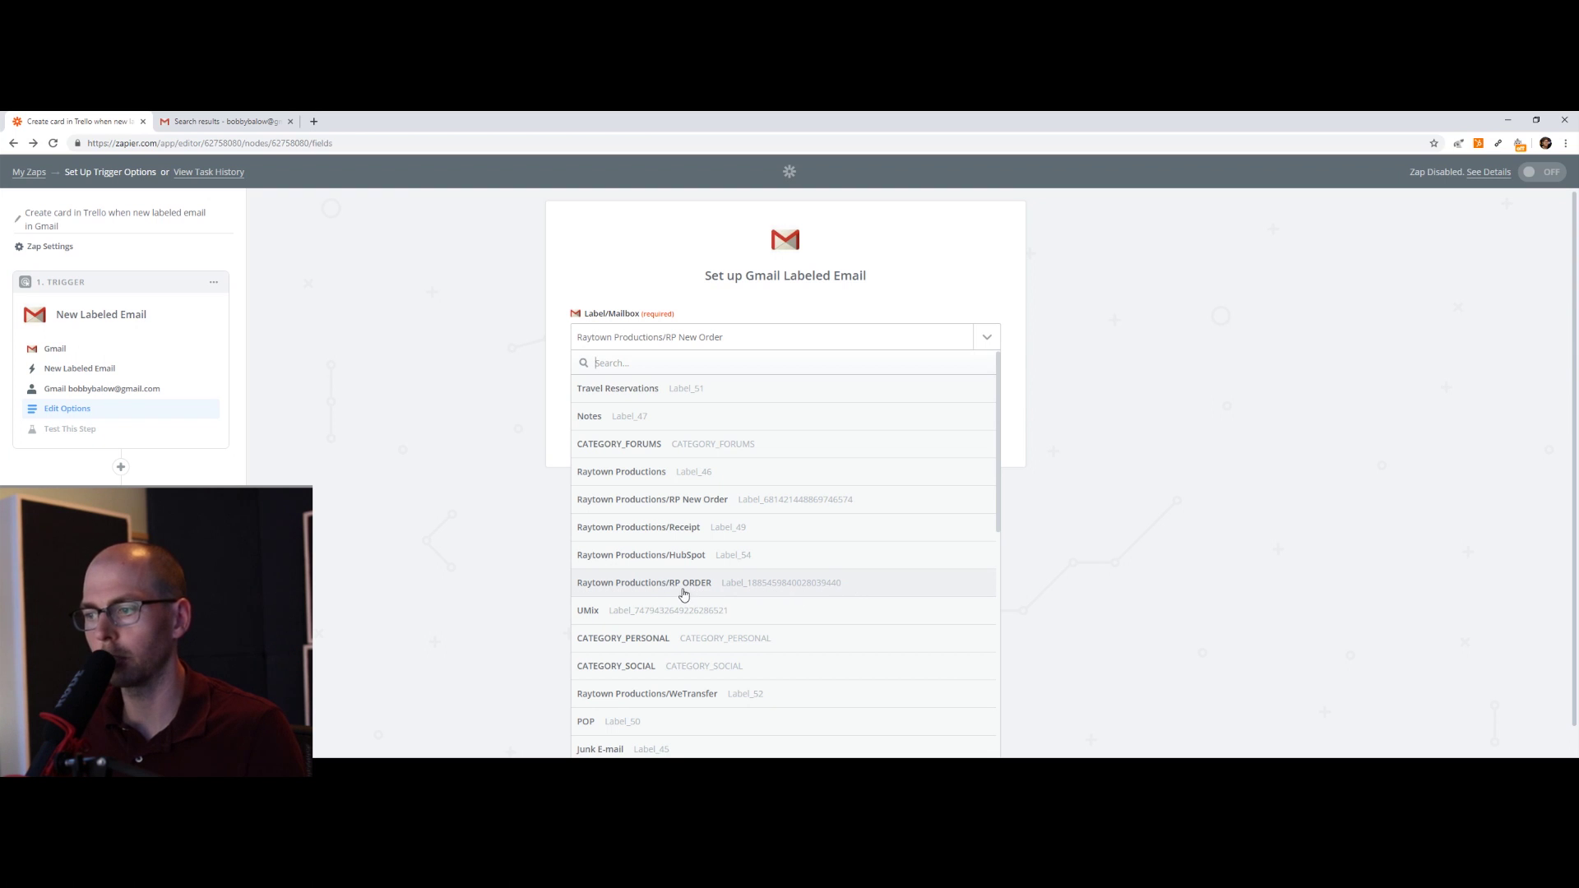
left_click(712, 589)
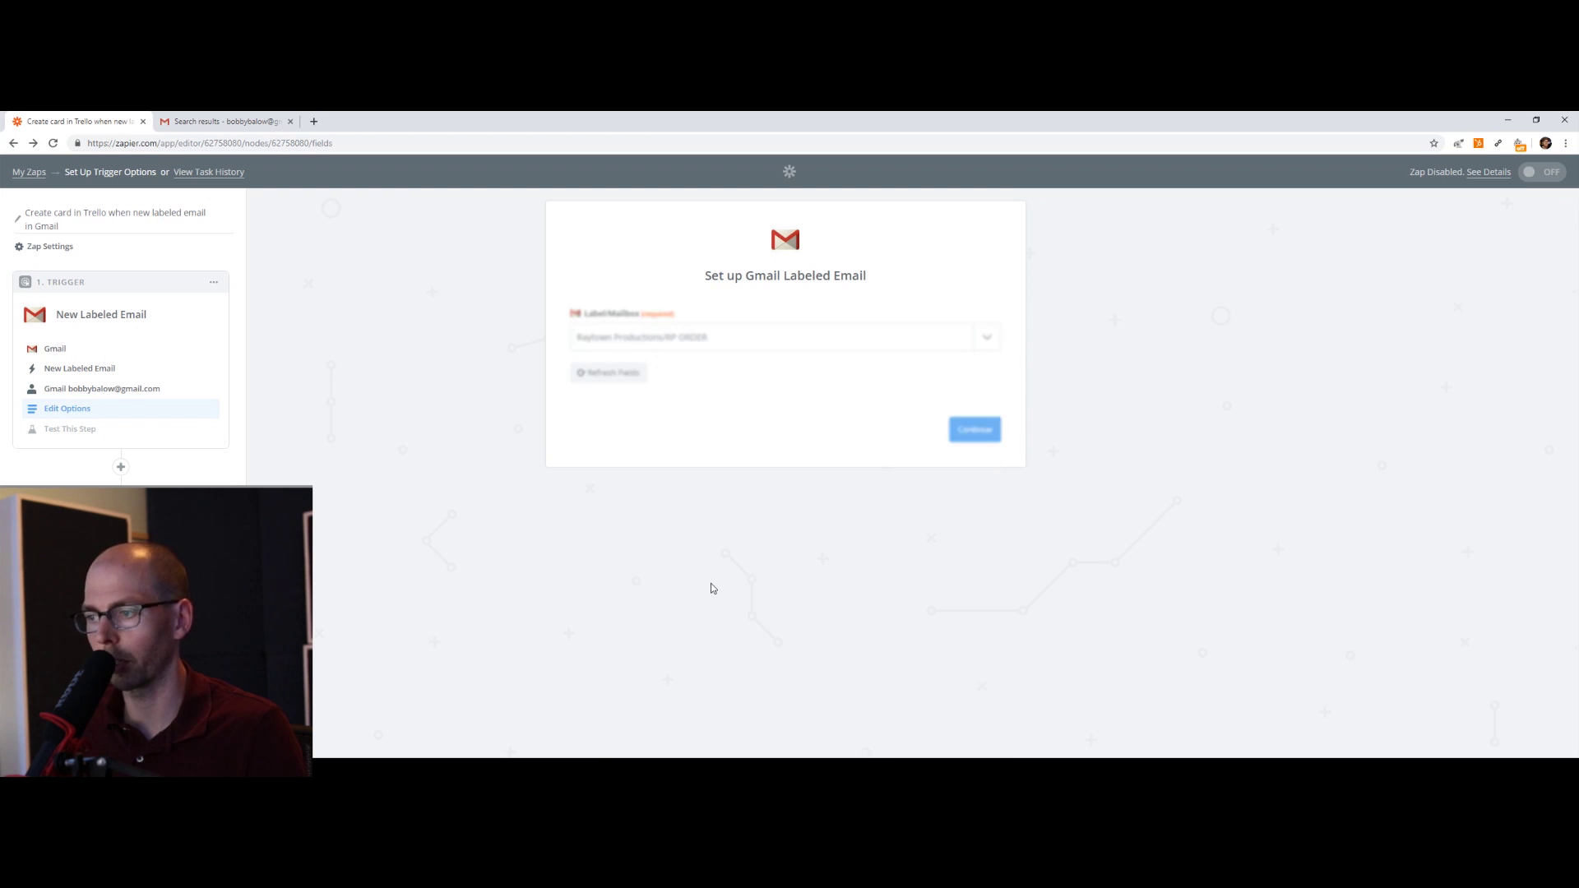
Test the trigger by pulling in sample Labeled Email A, then continue.
left_click(971, 435)
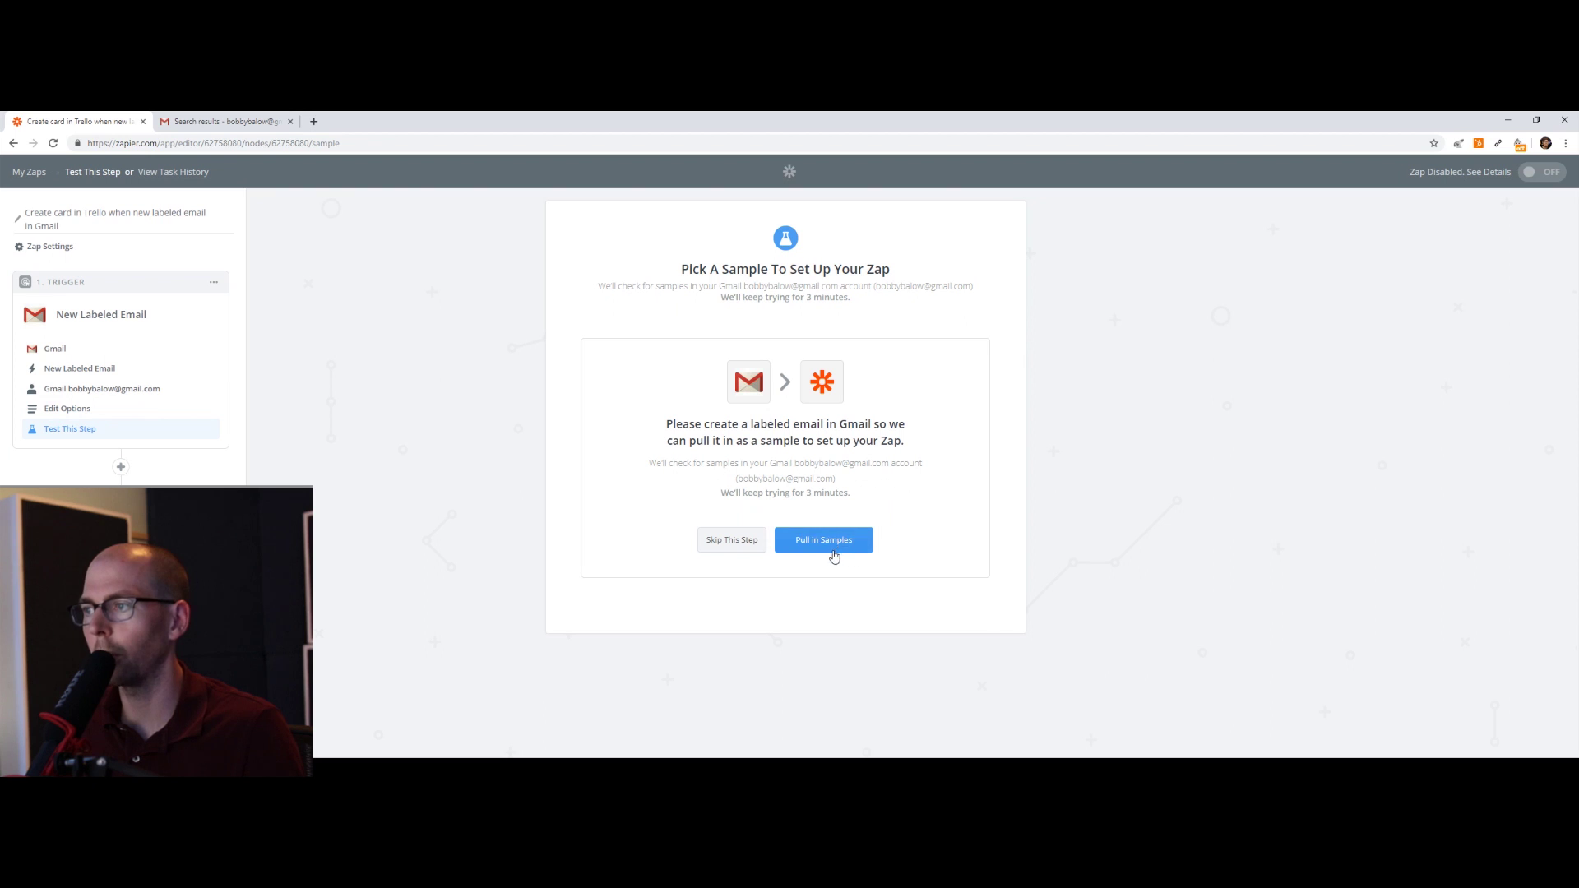
left_click(816, 545)
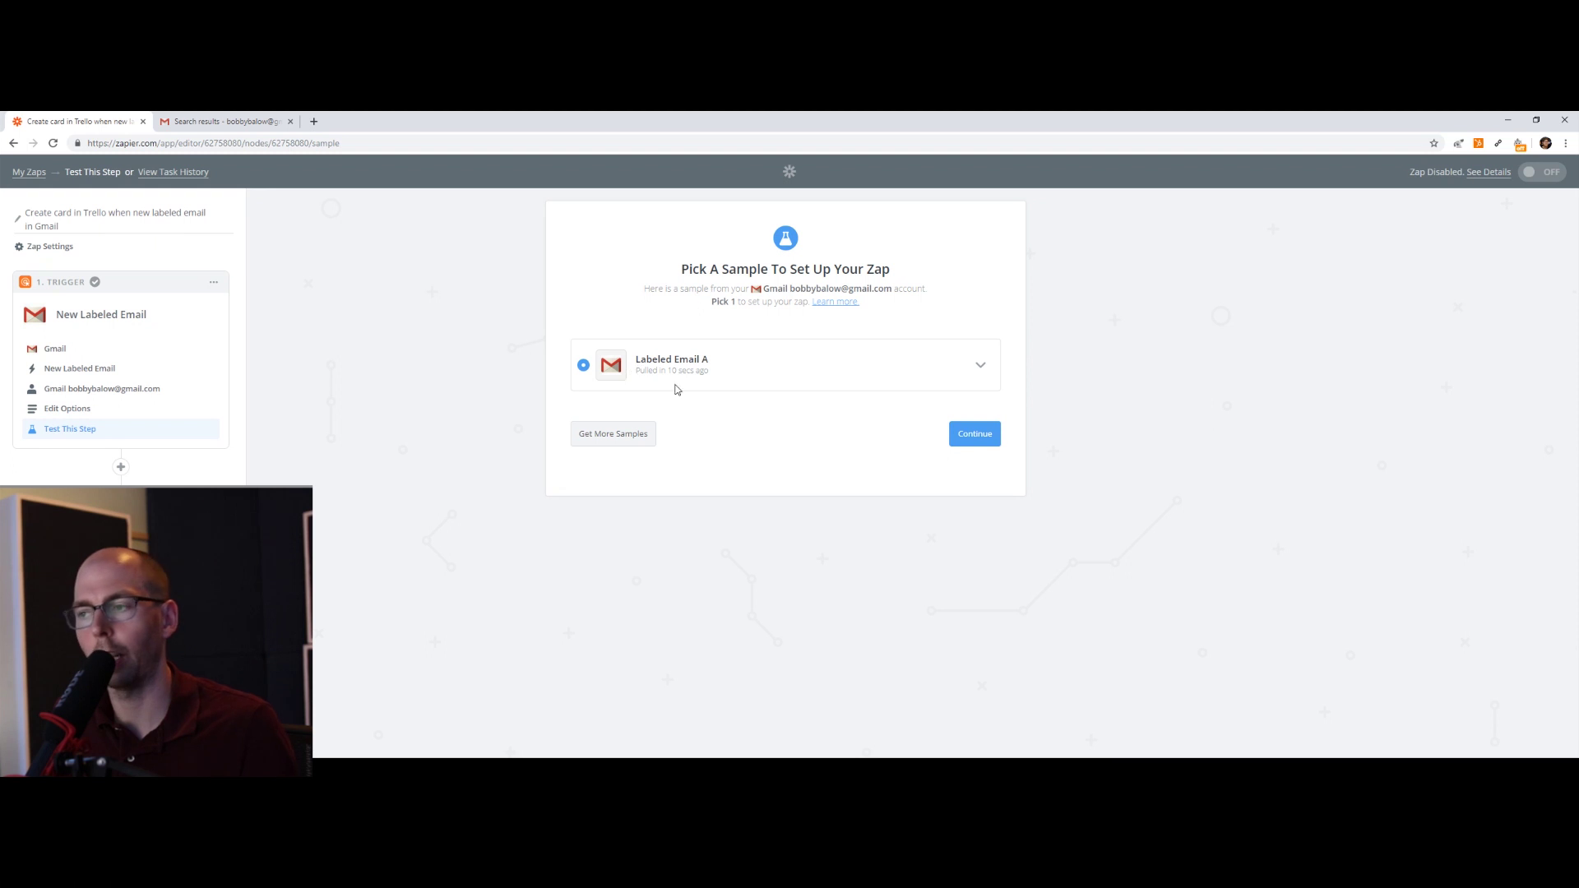
left_click(964, 426)
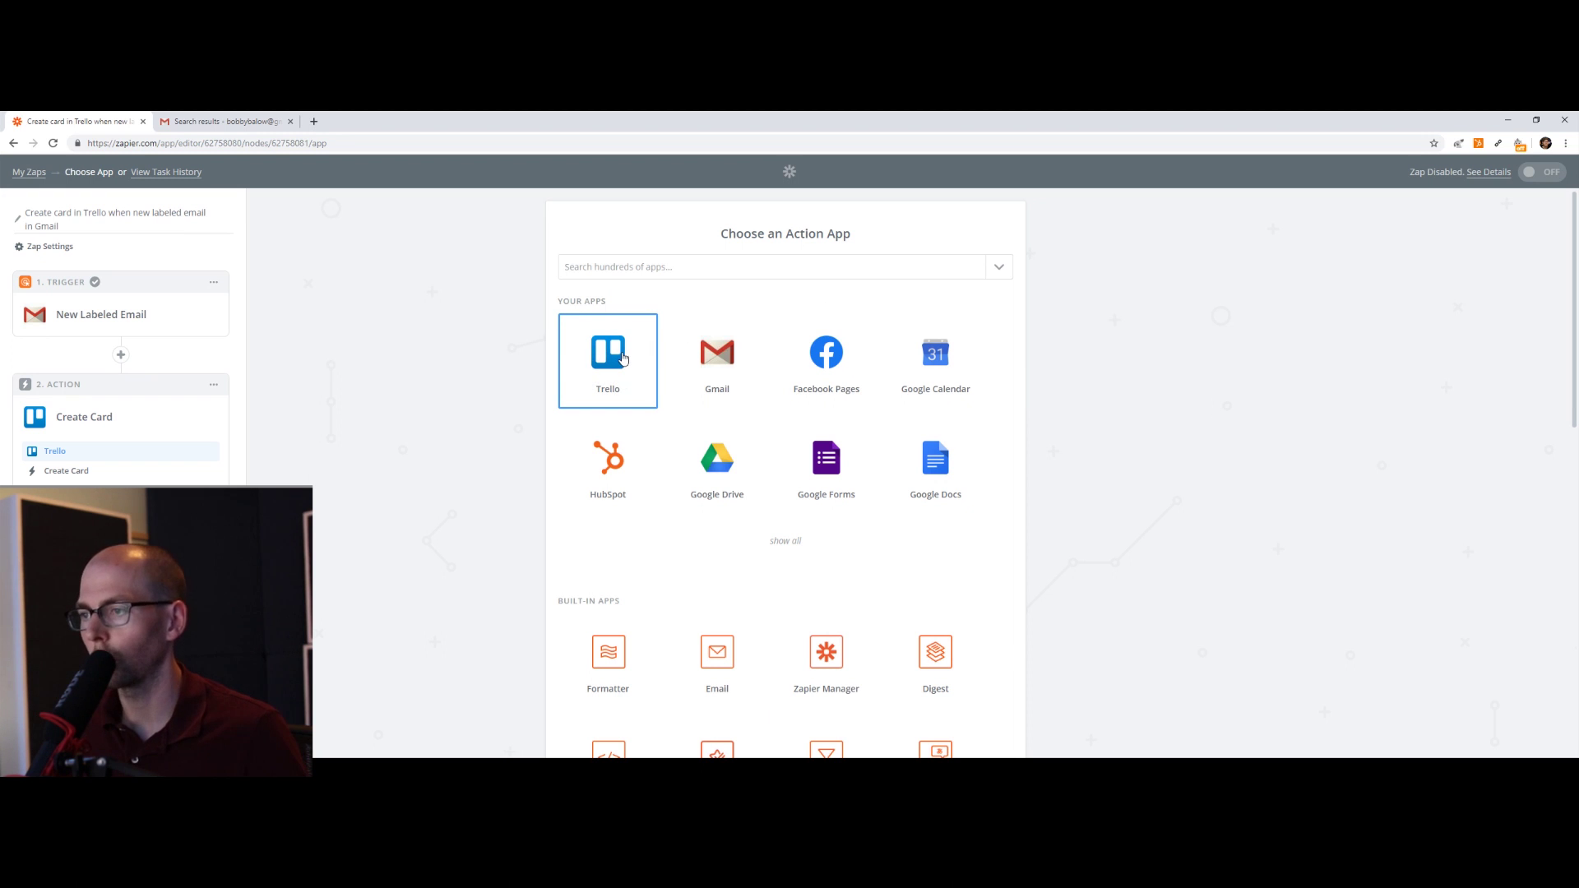
Choose Trello with the Create Card action and save the connected Trello account.
left_click(623, 357)
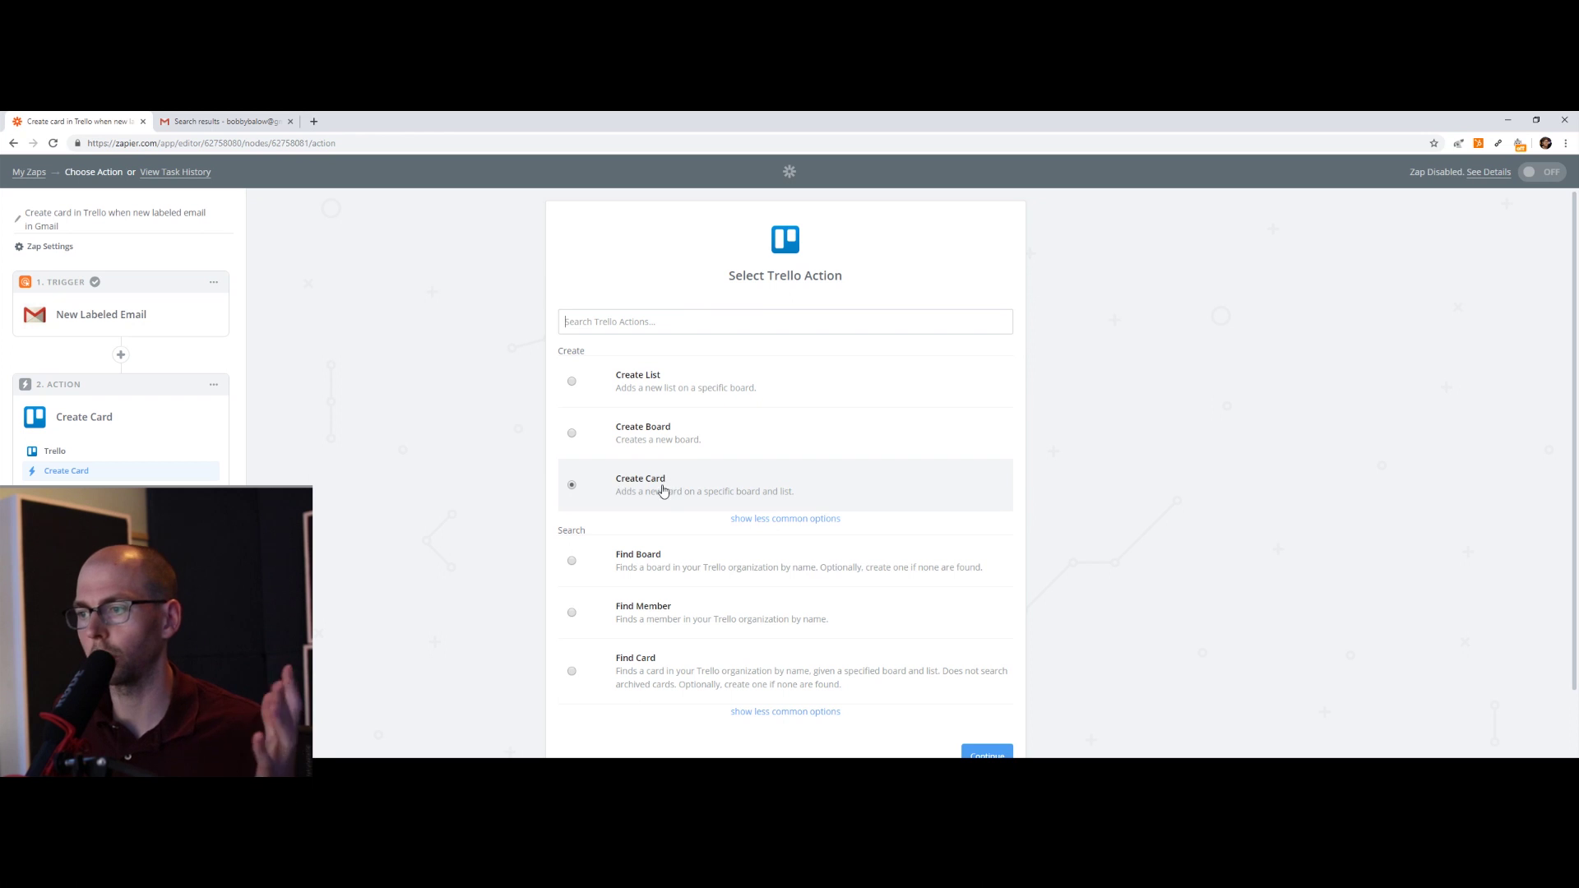
scroll(677, 401, "down", 1)
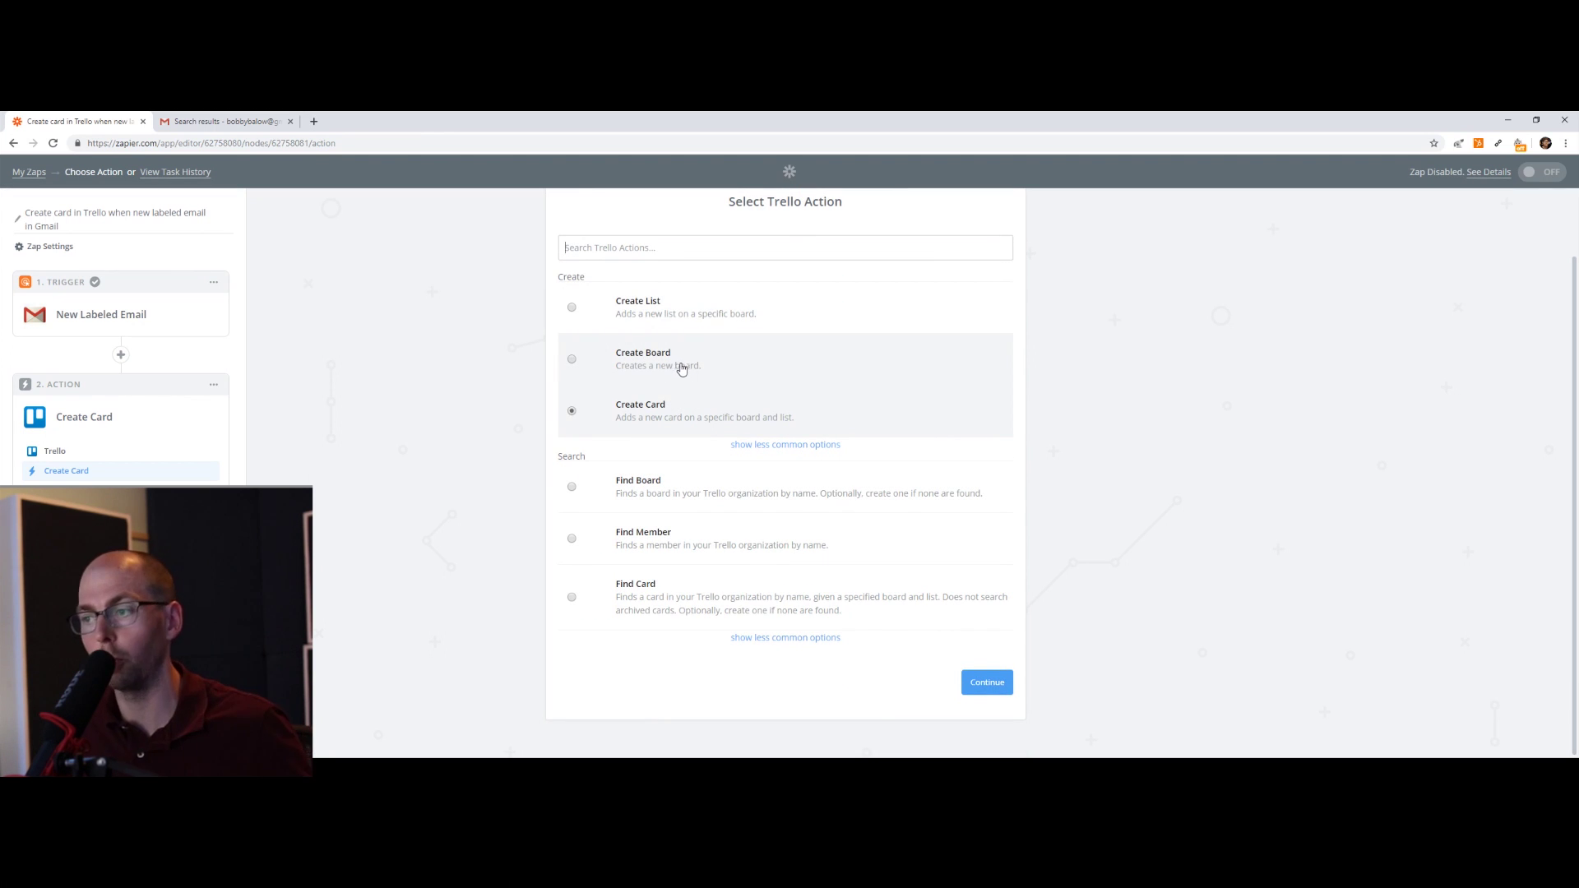
left_click(987, 683)
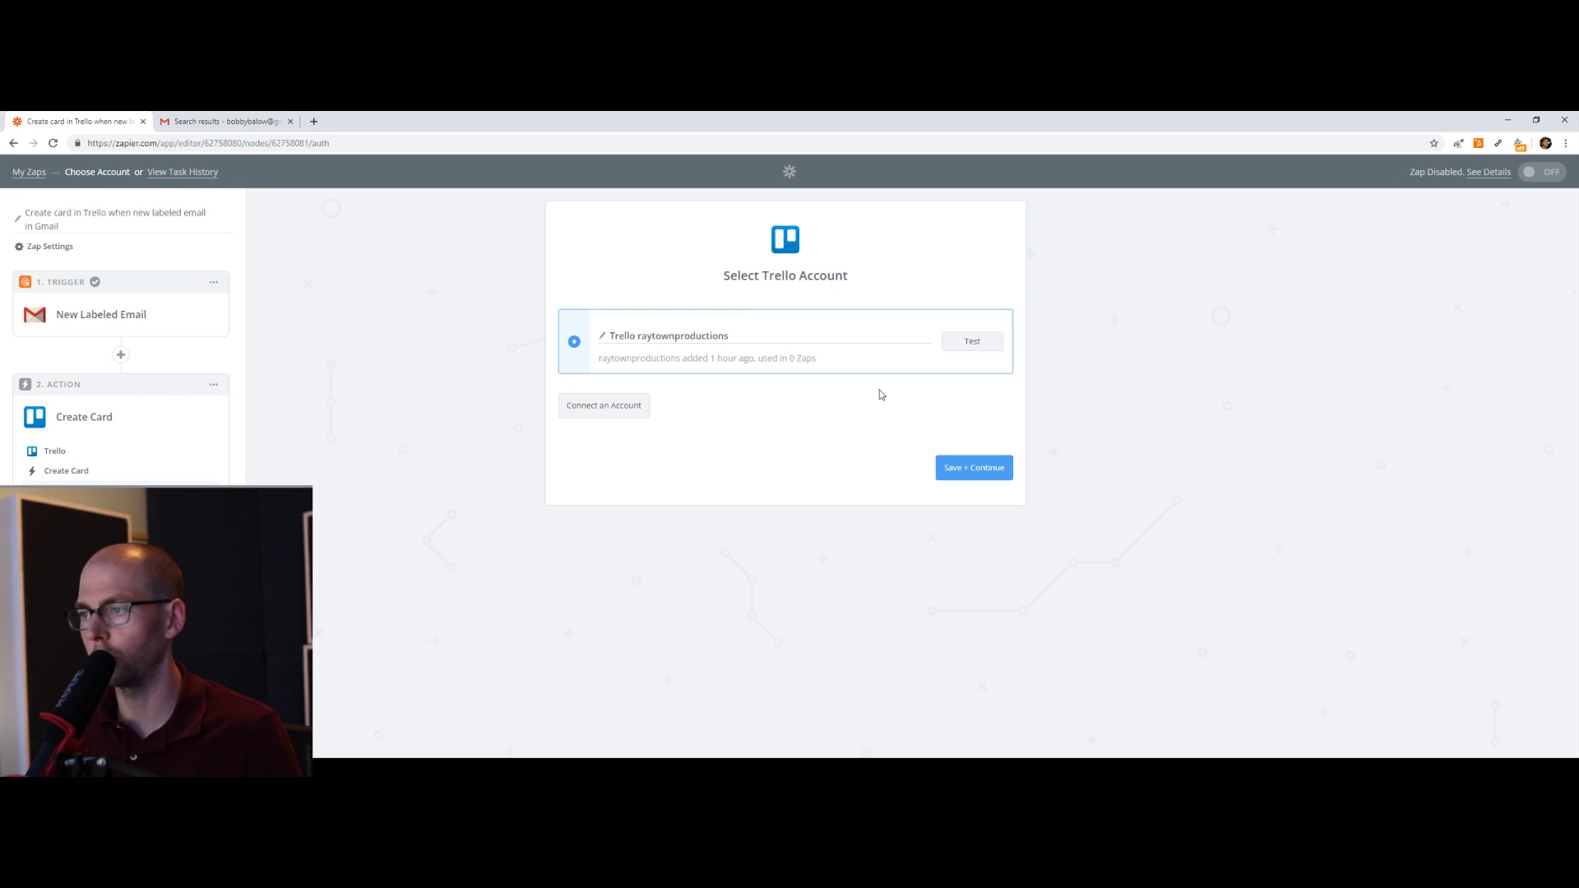
left_click(974, 469)
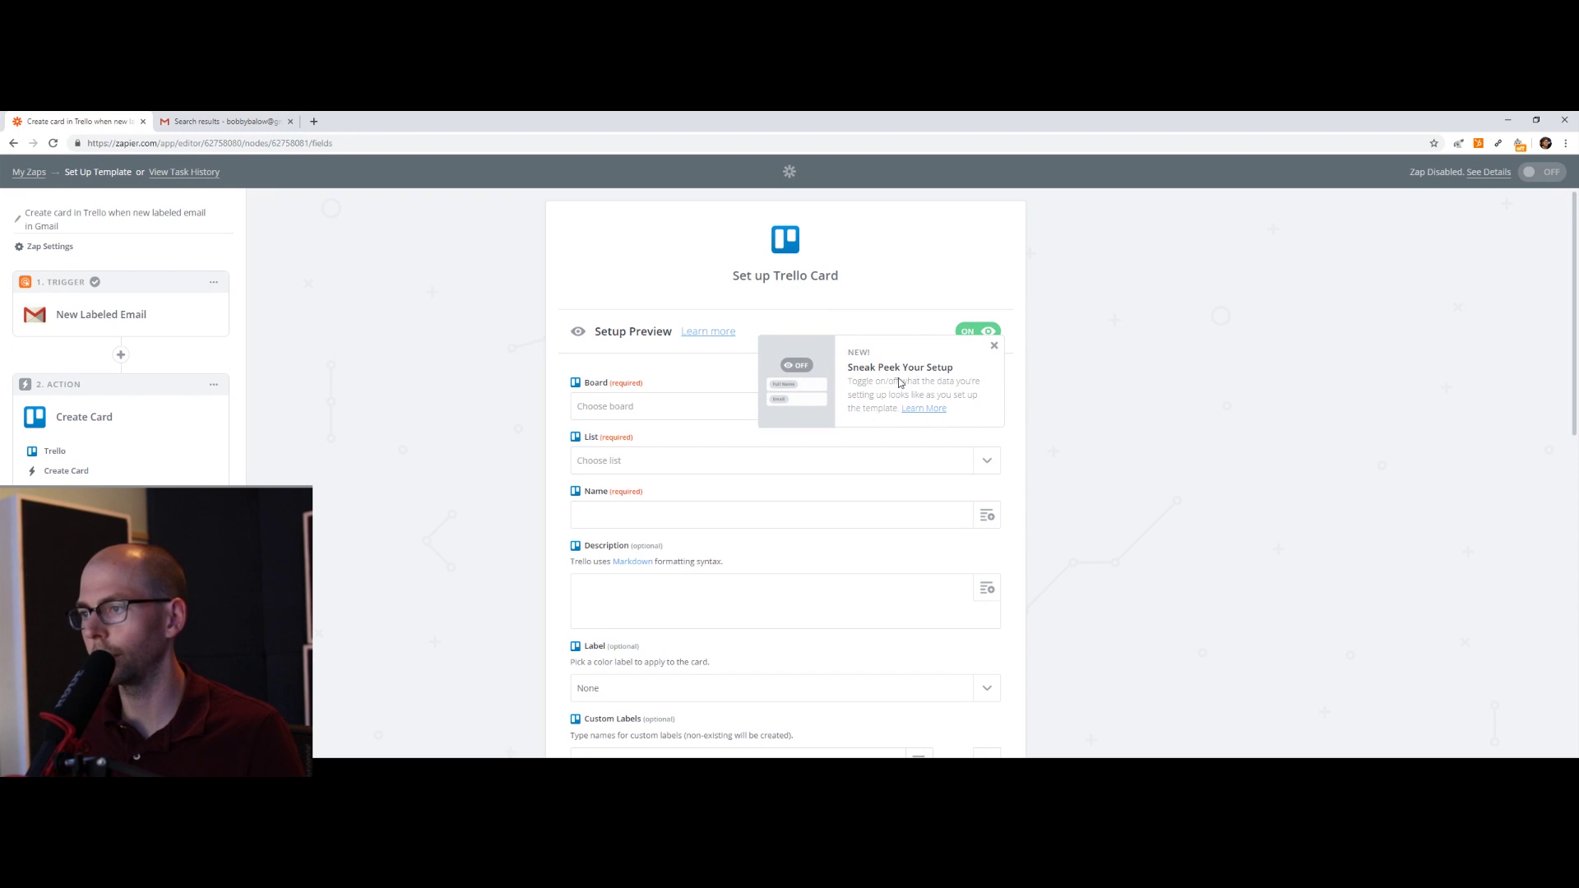
Set the card's Board to RP Mixing Queue and List to Payment Received.
left_click(670, 411)
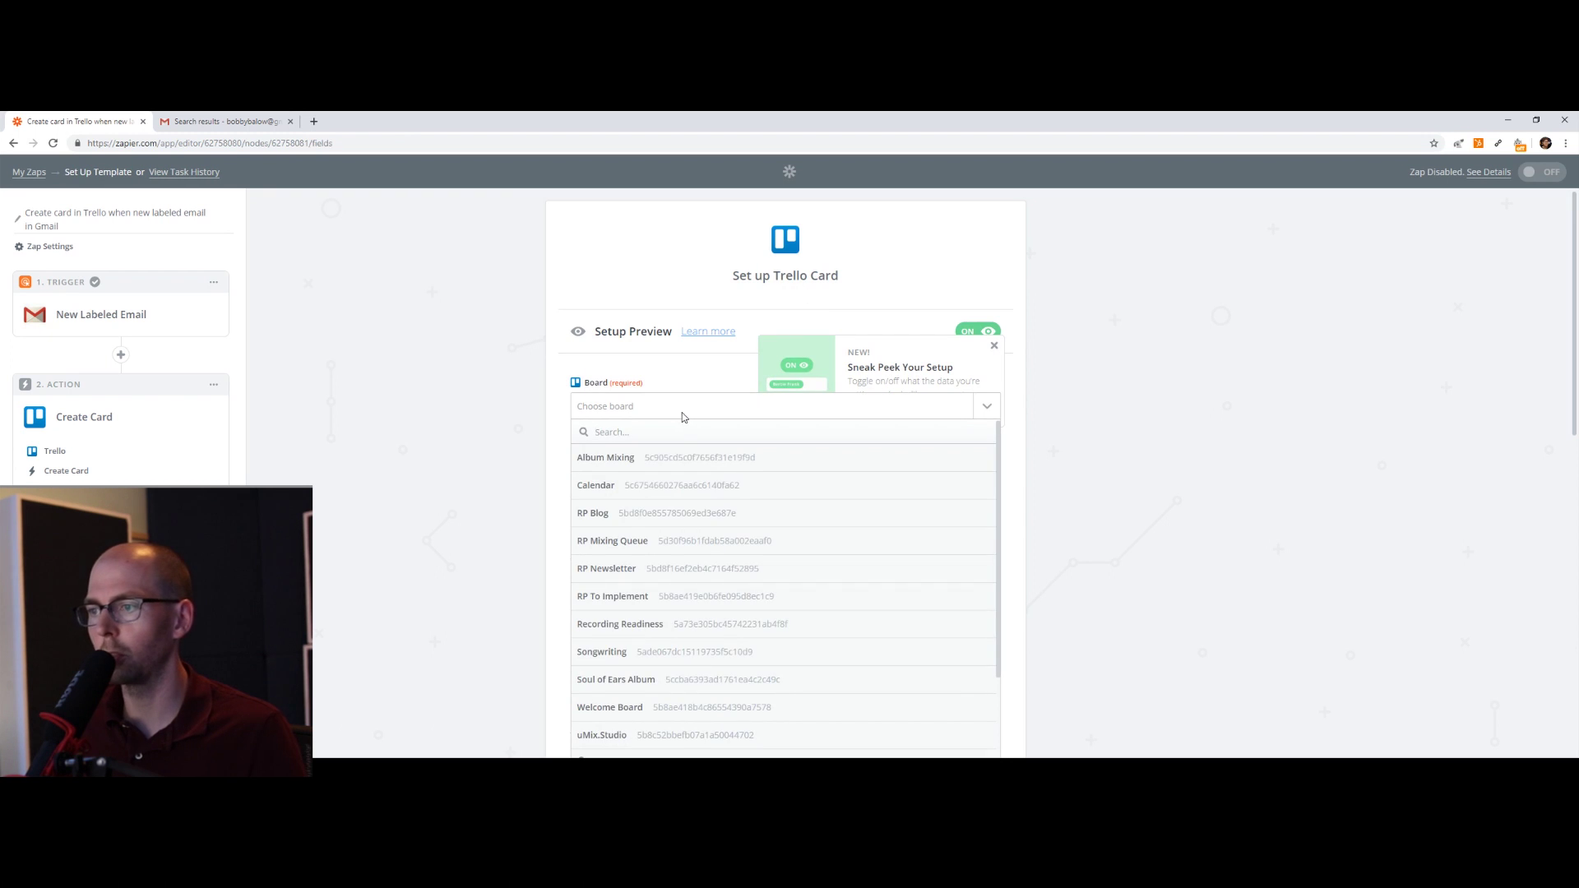
scroll(734, 424, "down", 2)
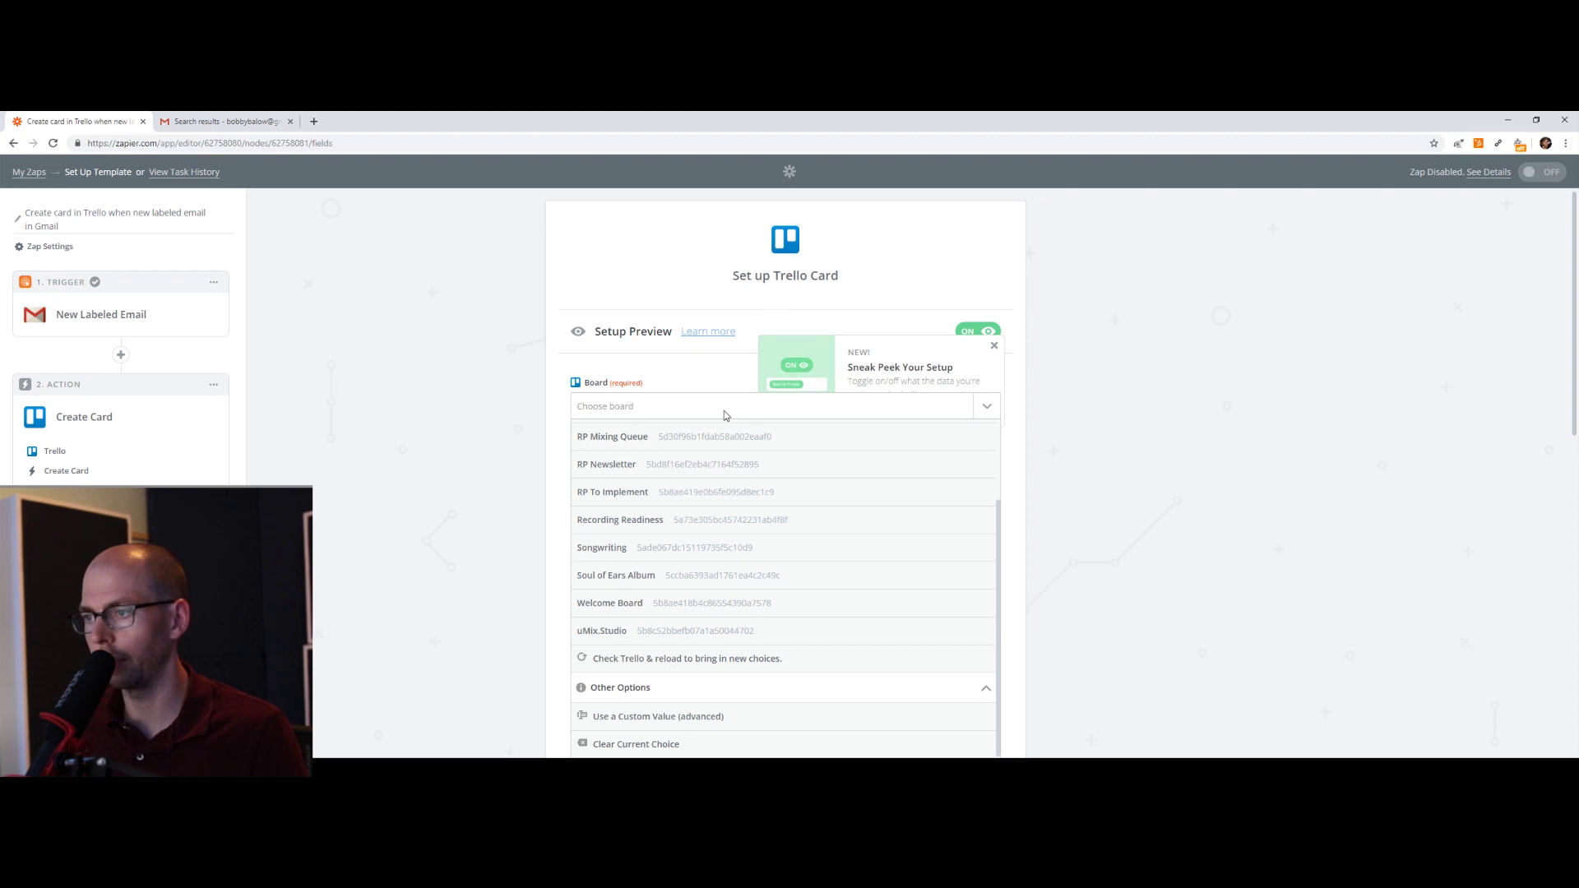
left_click(630, 437)
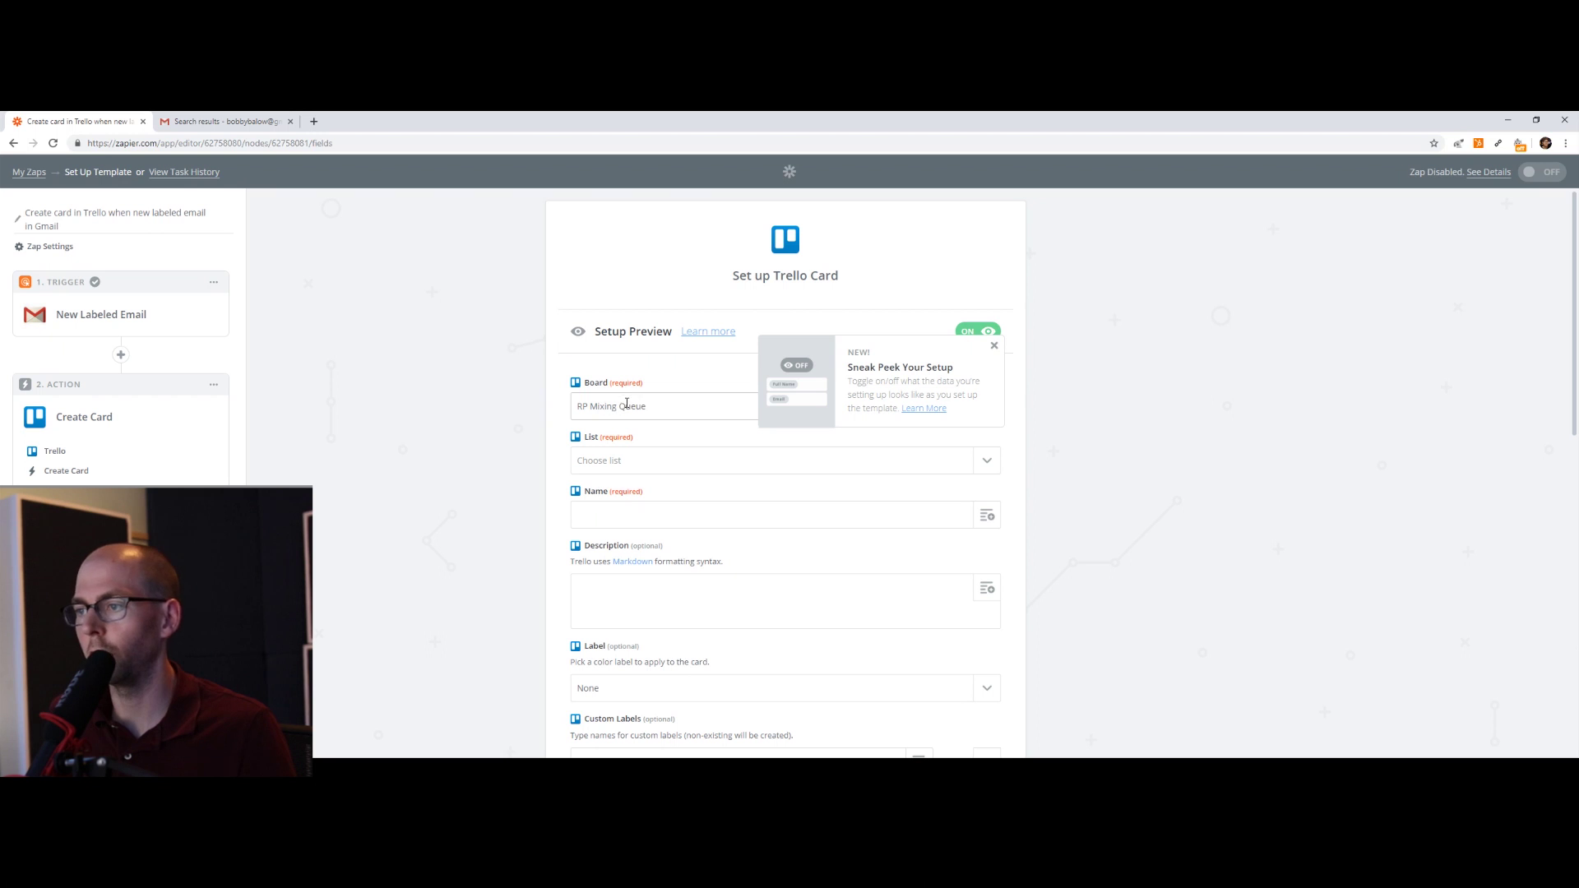
left_click(707, 460)
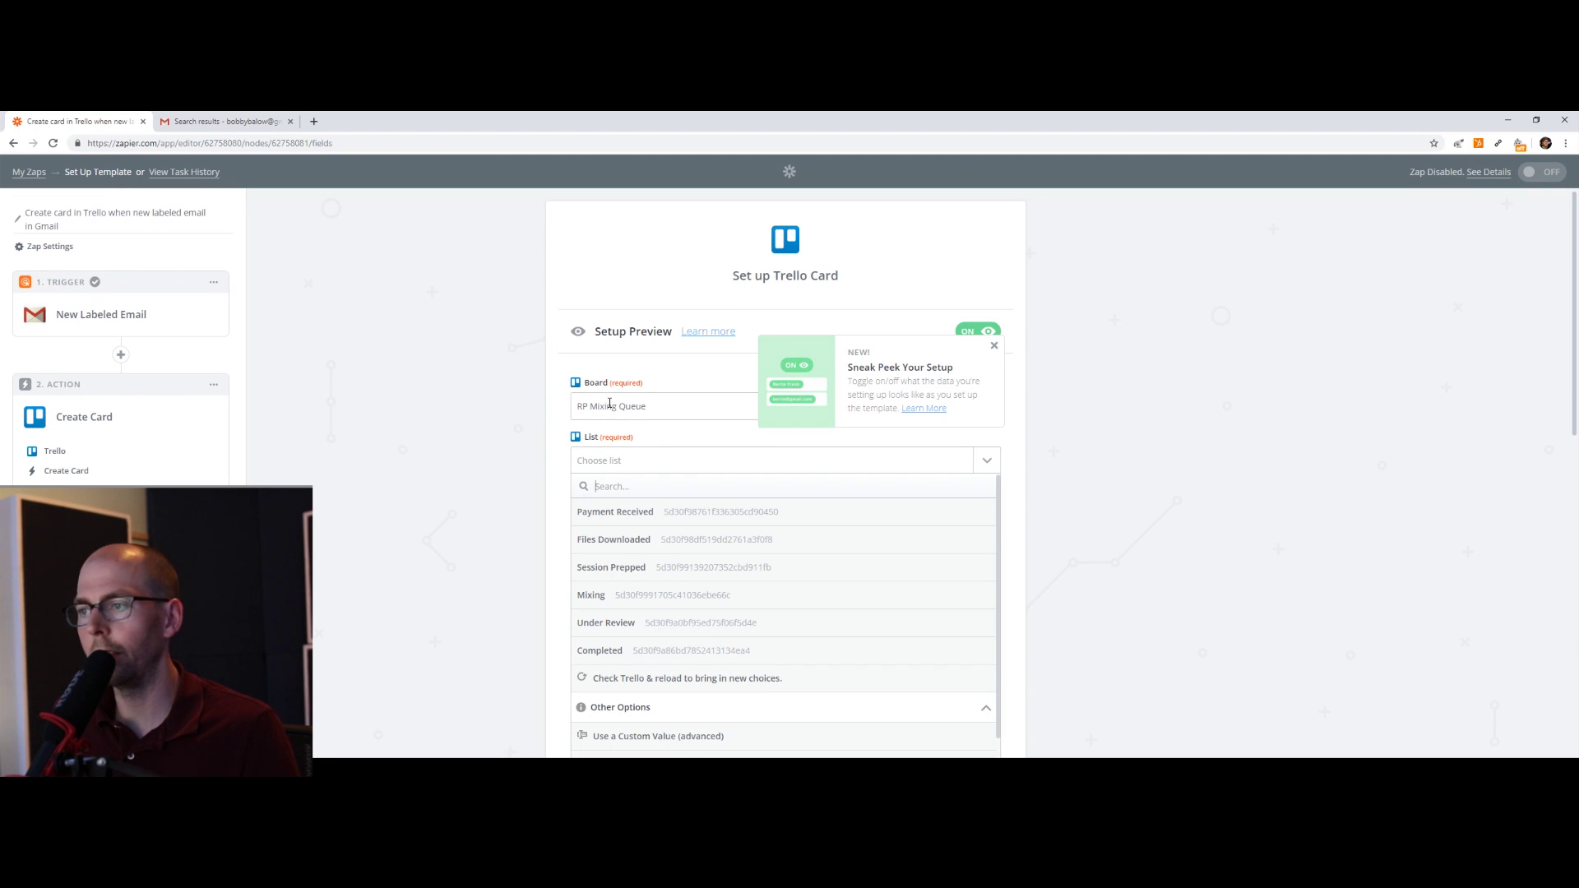
left_click(666, 513)
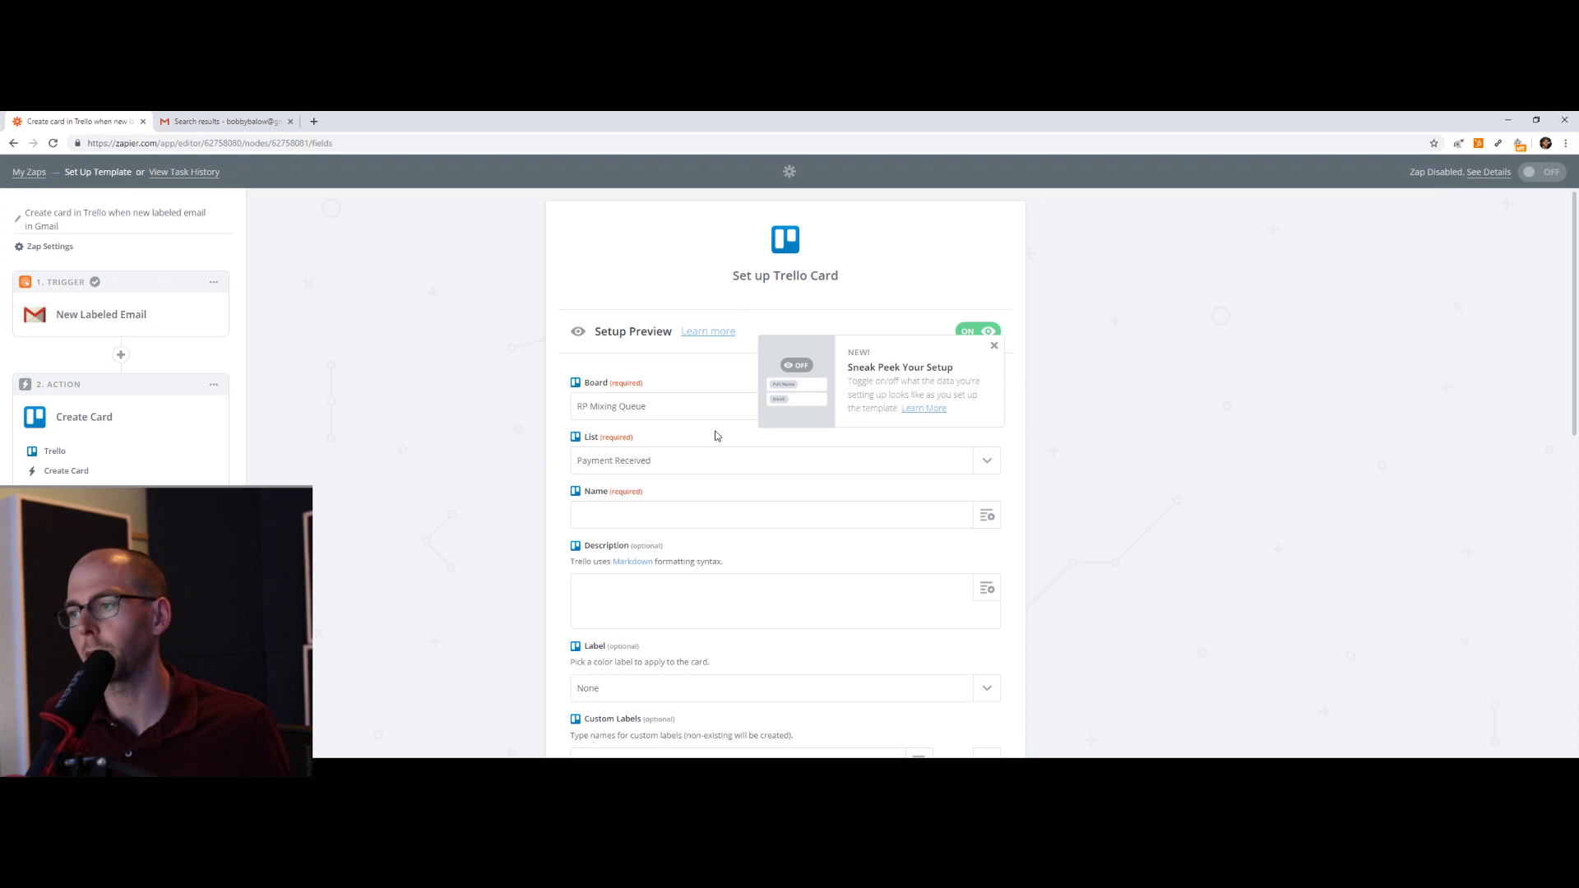
left_click(663, 505)
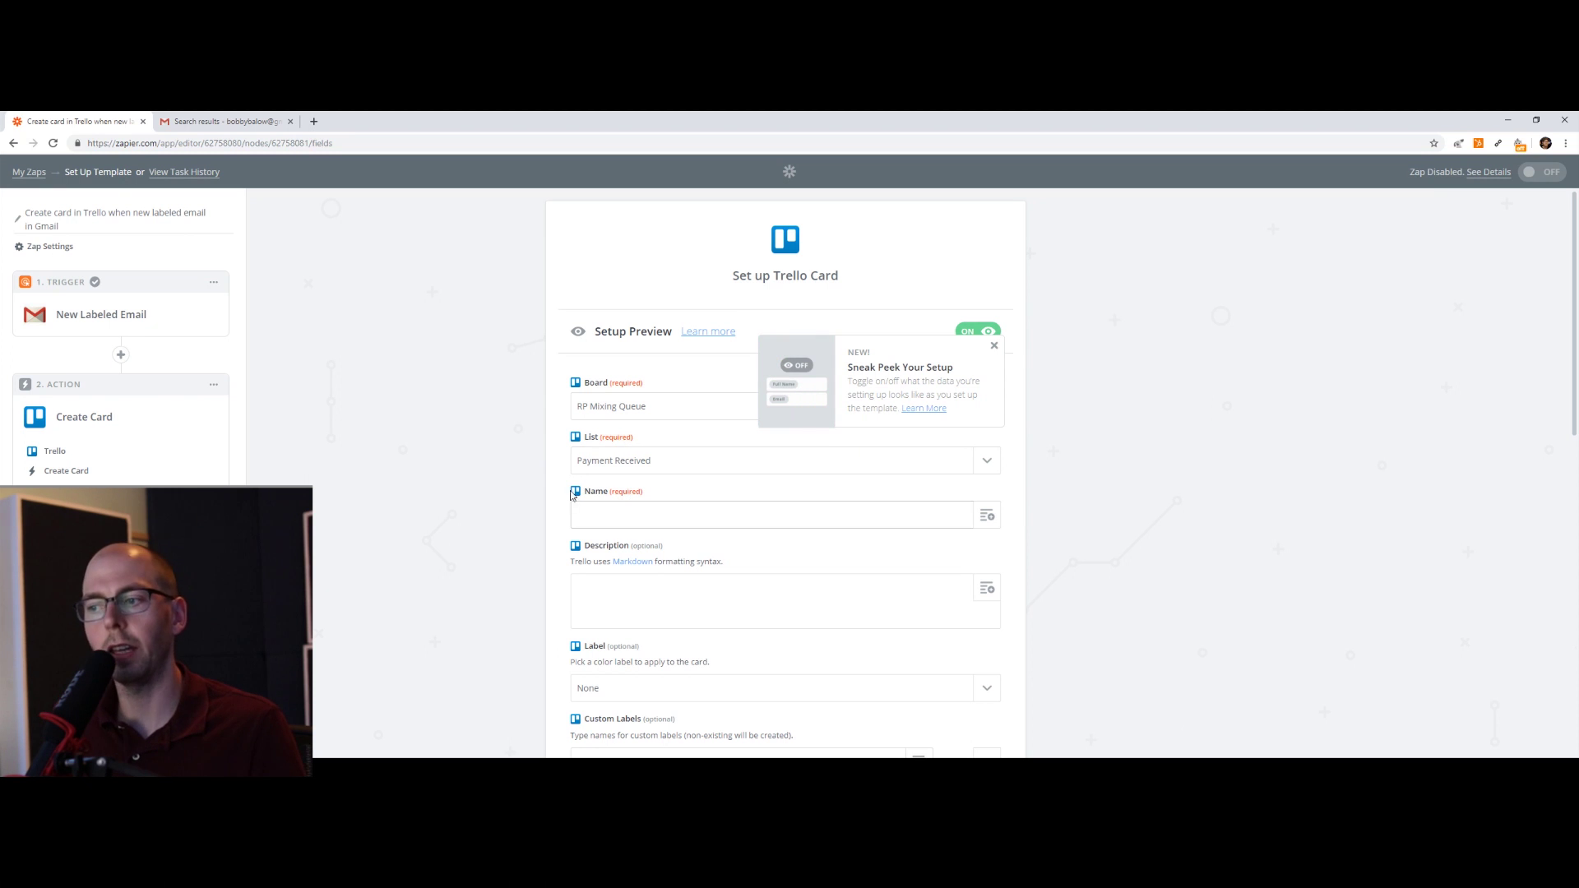
Fill the Trello card Name with the Gmail email's Subject field.
left_click(989, 516)
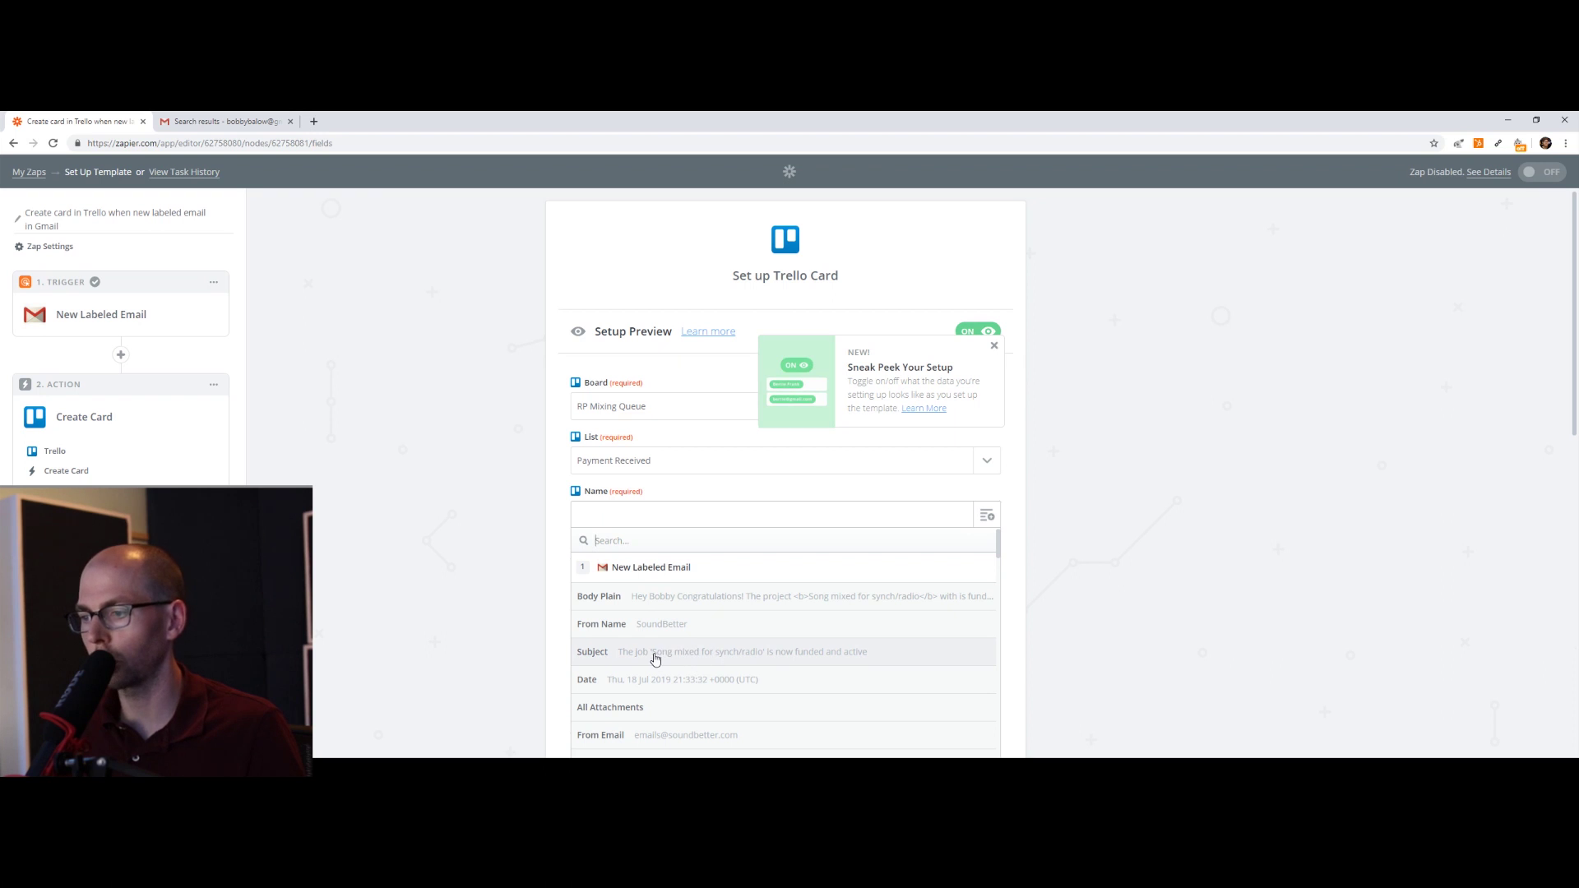
scroll(662, 663, "down", 5)
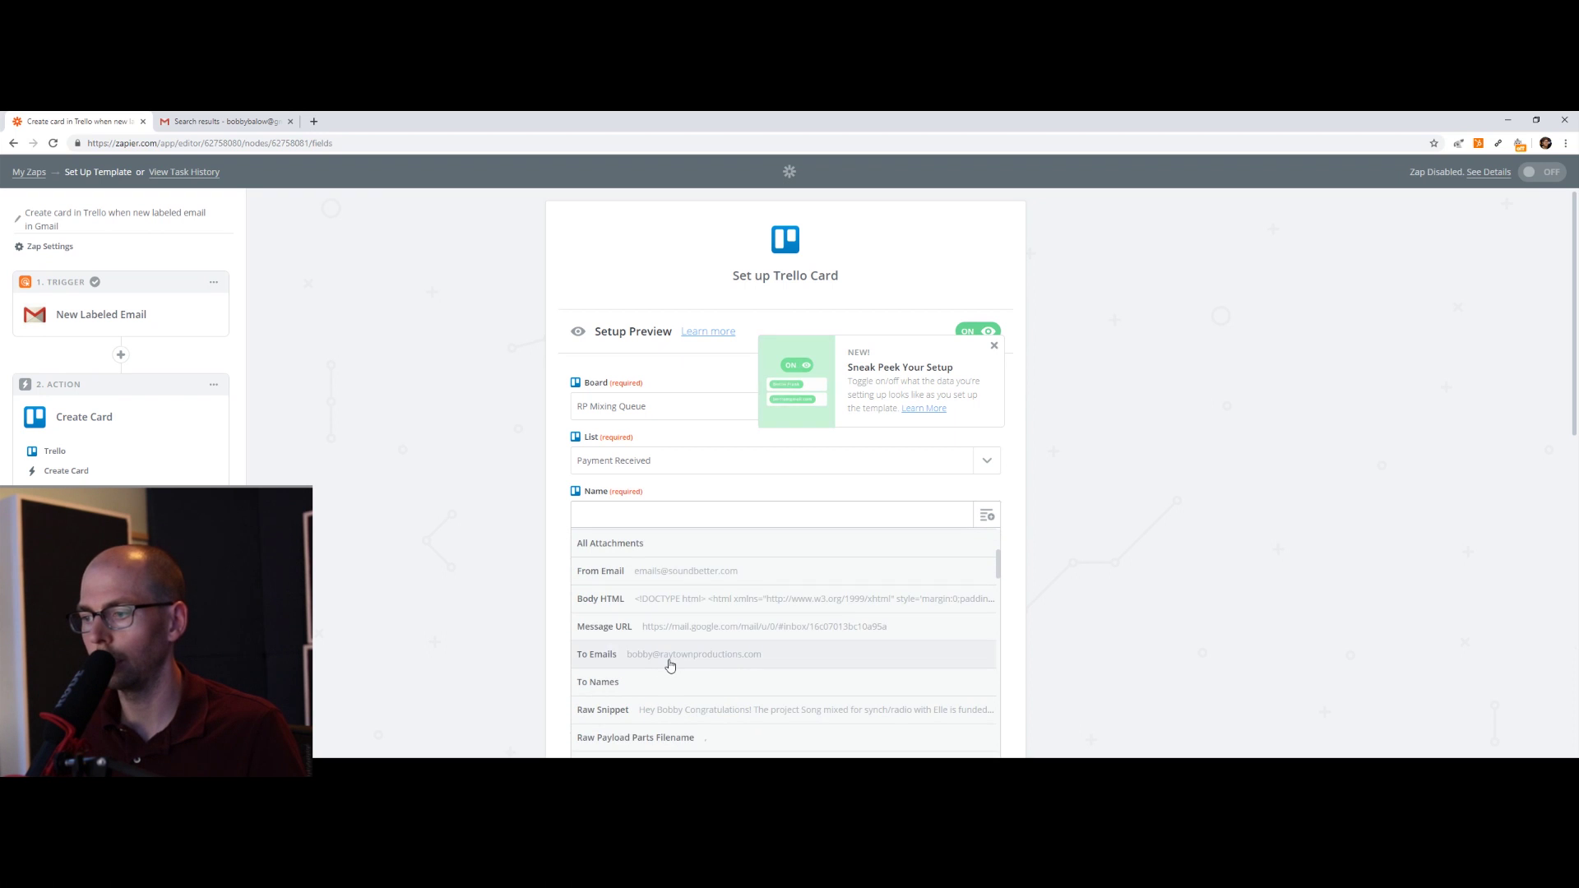
scroll(670, 665, "up", 5)
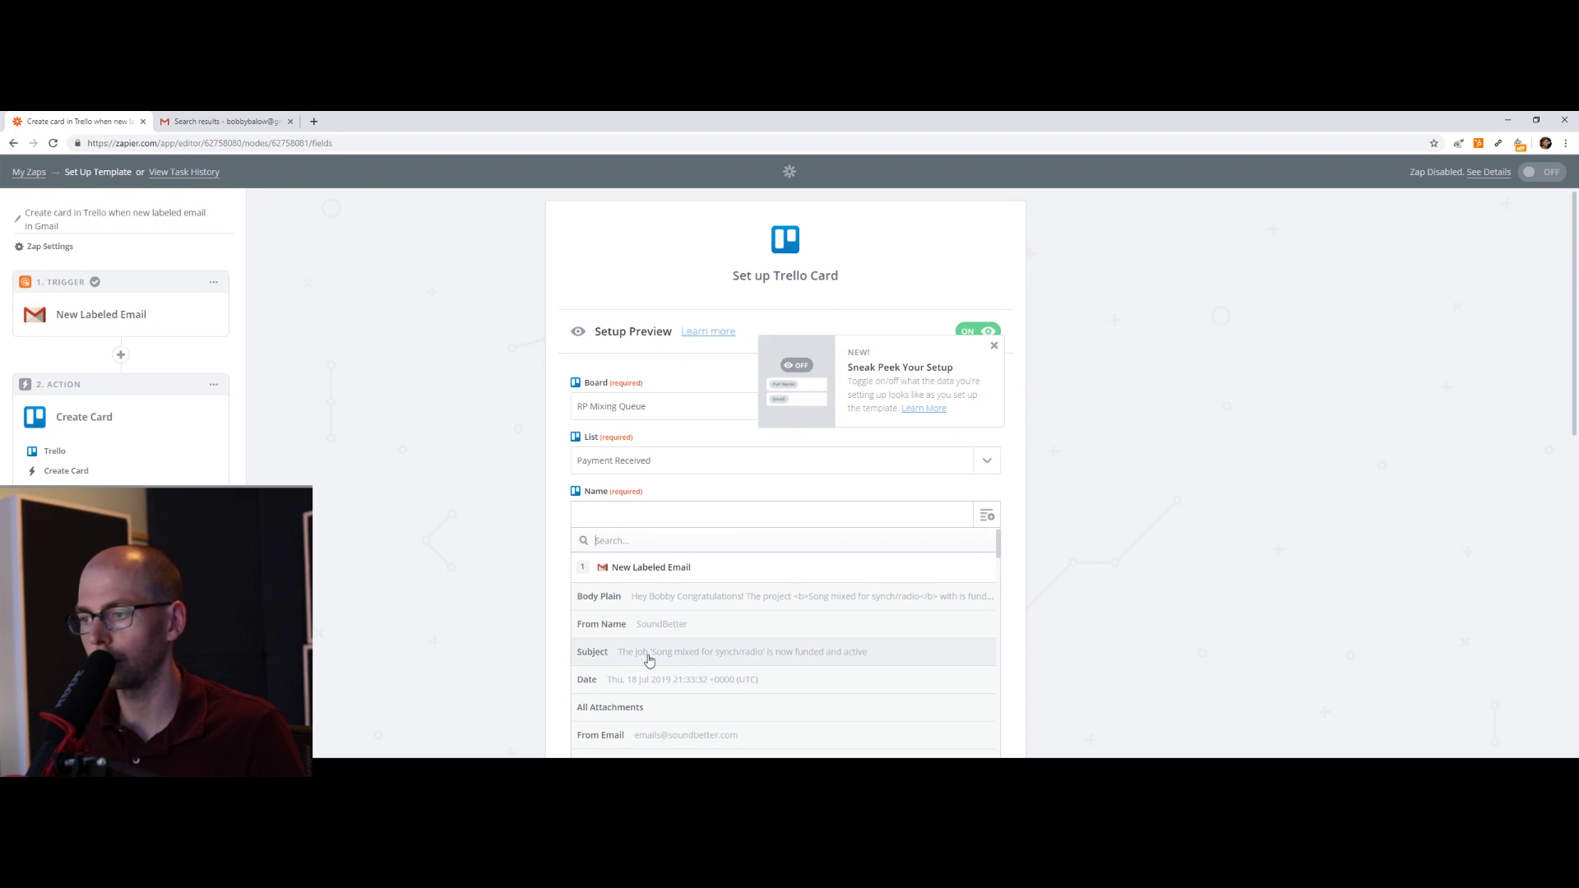
left_click(745, 655)
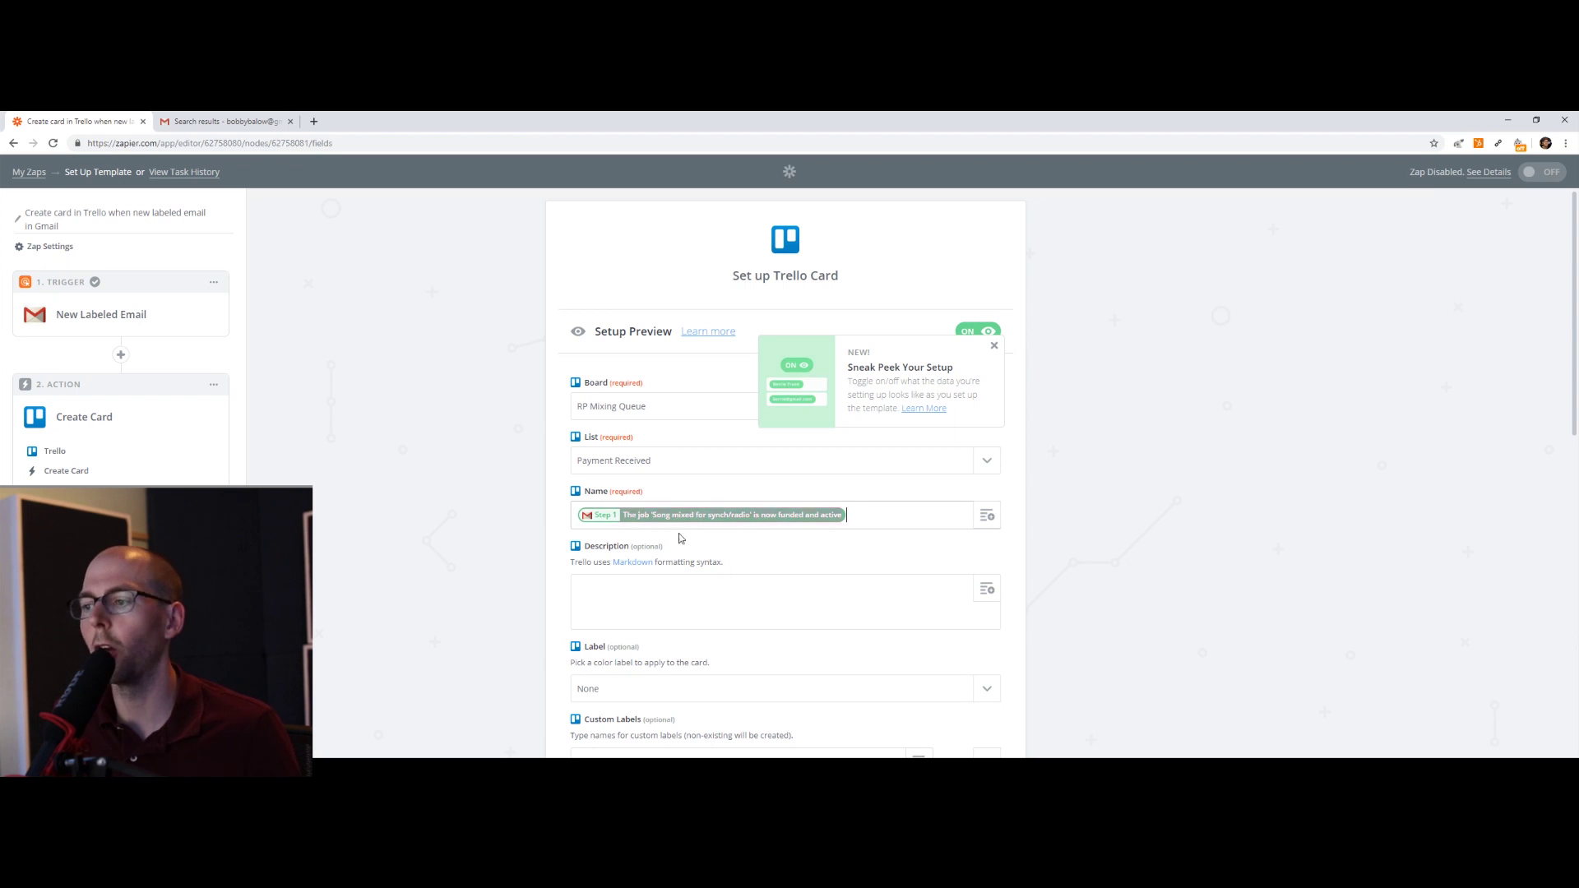
Finish the card setup and continue to the Test Trello step.
scroll(873, 541, "down", 2)
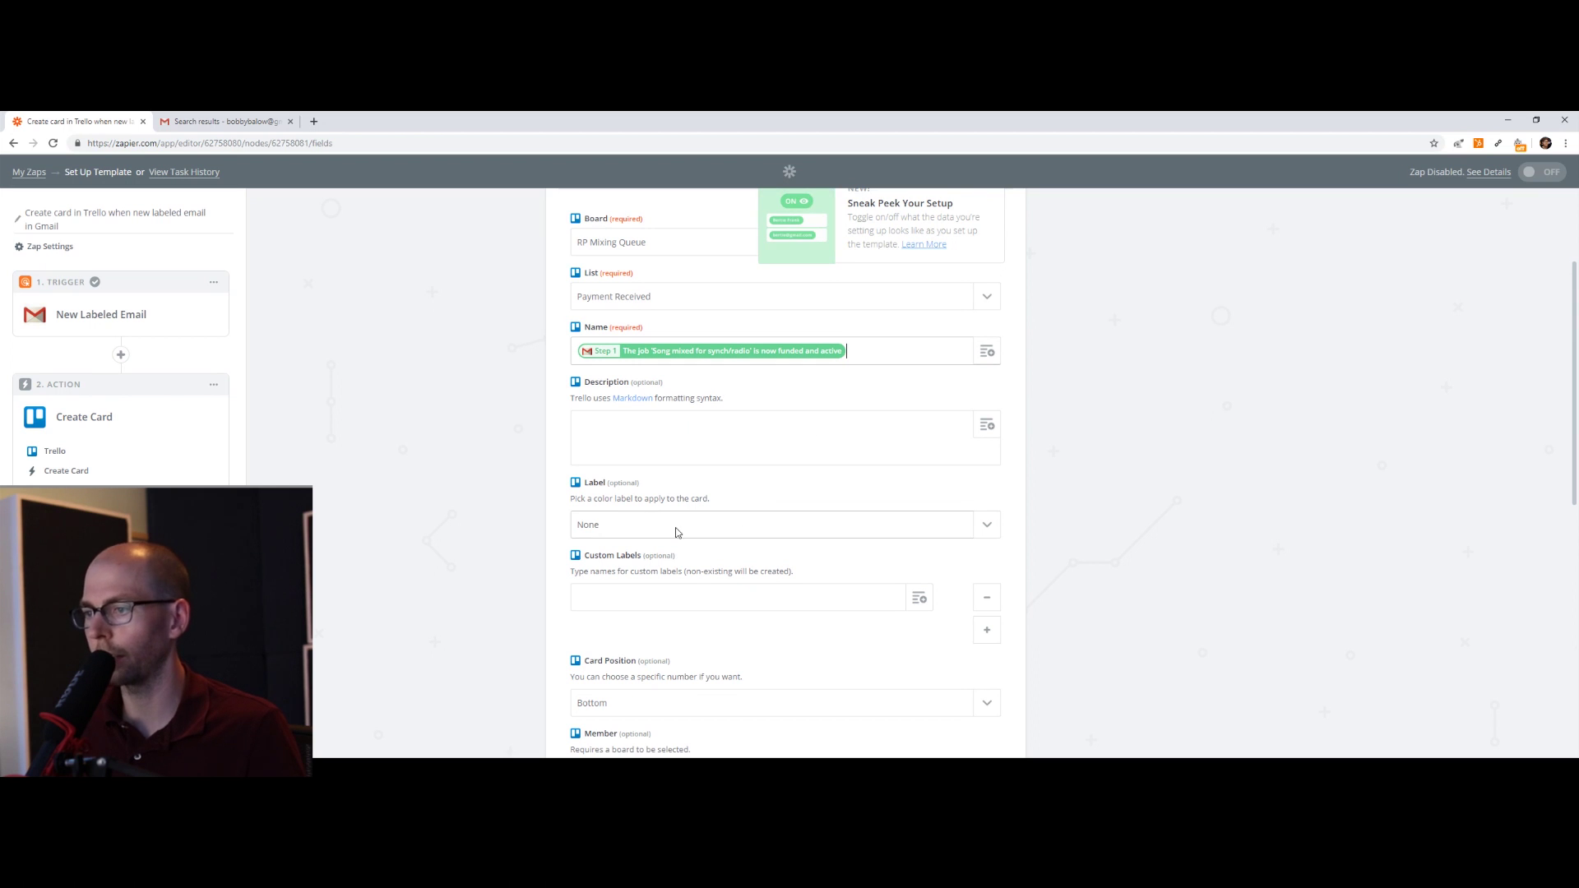
scroll(611, 493, "down", 4)
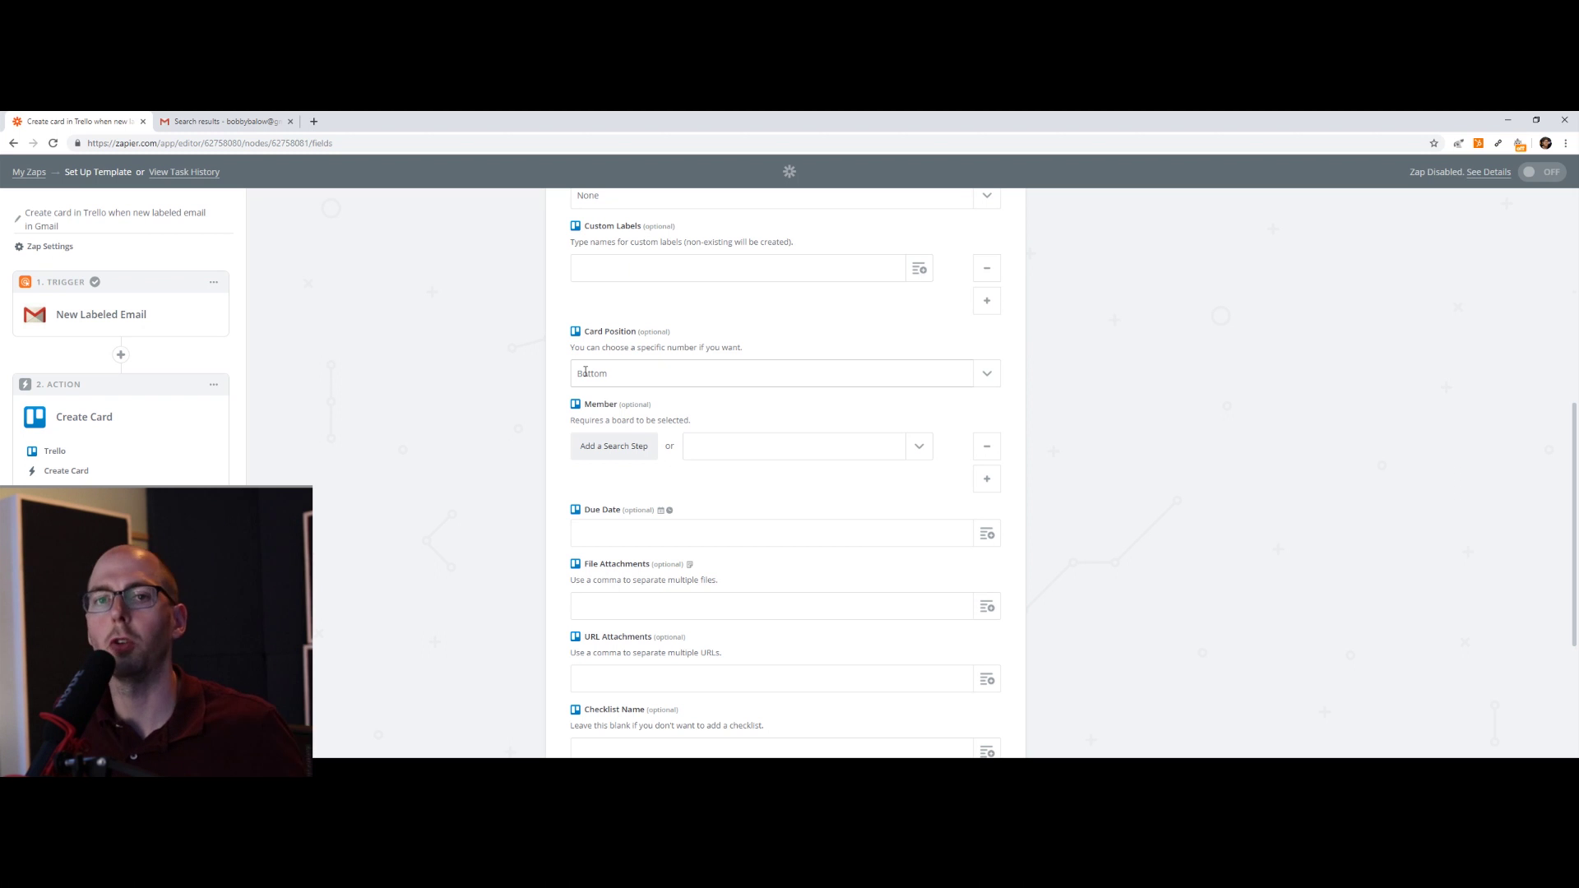
scroll(760, 486, "down", 2)
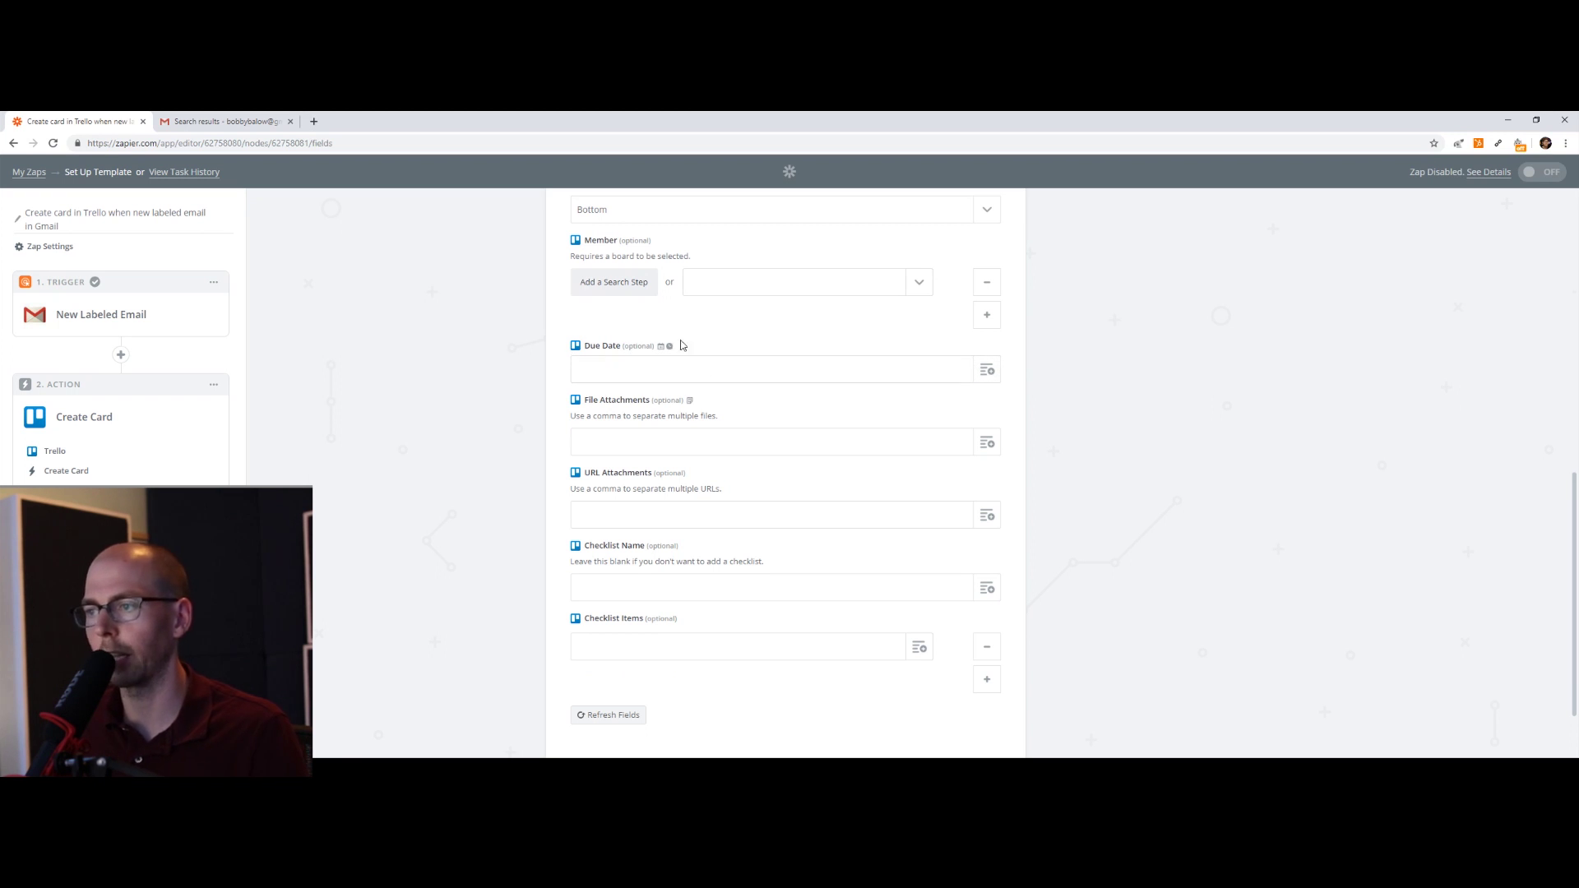
scroll(682, 494, "down", 1)
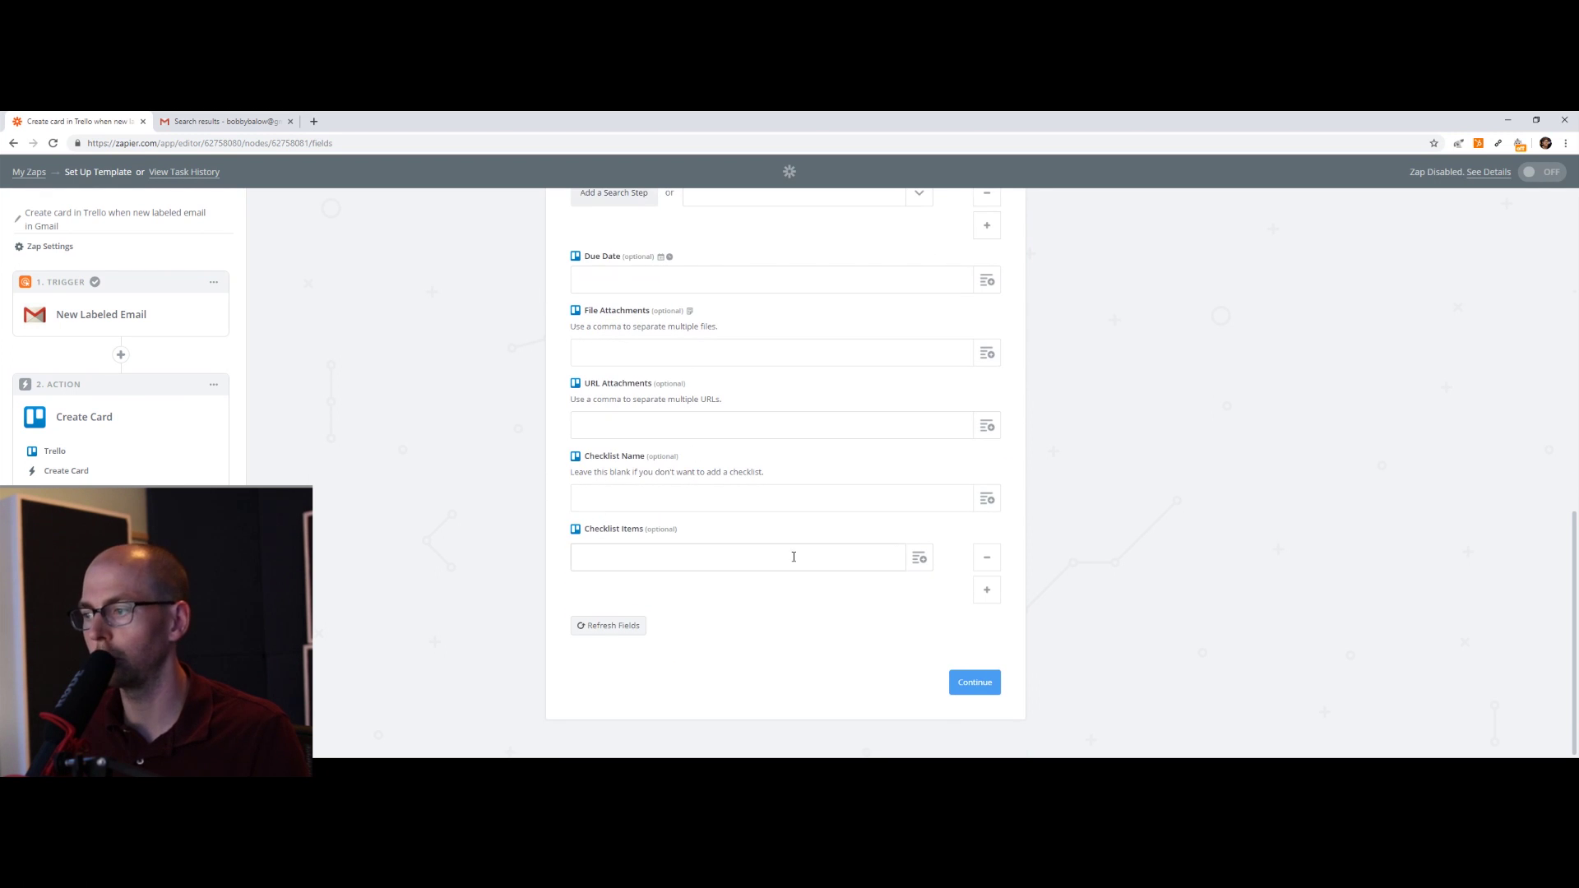
left_click(979, 681)
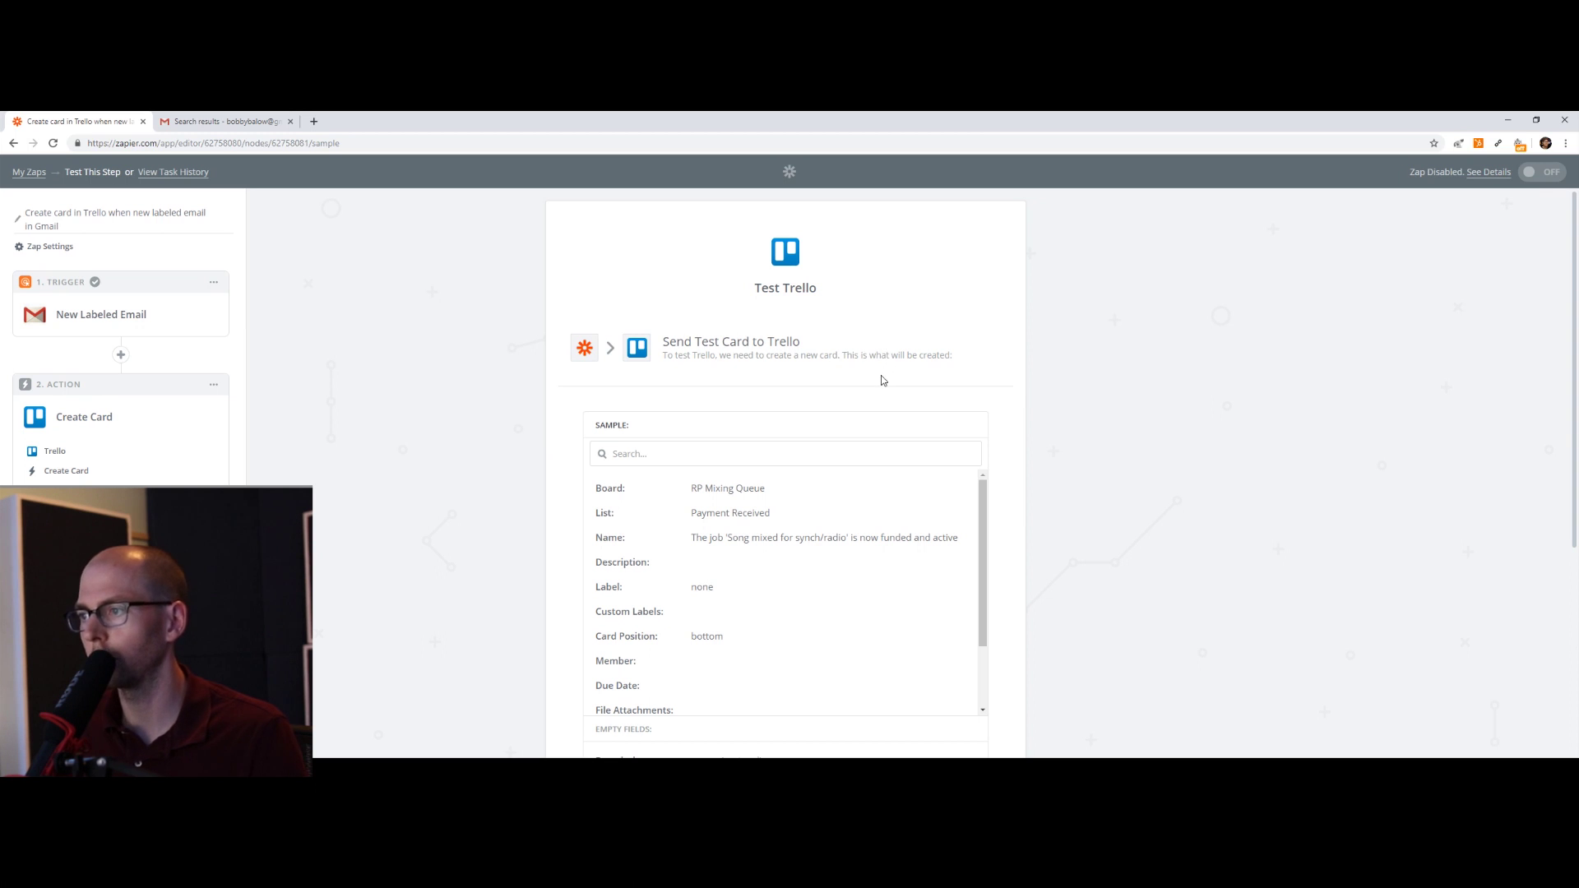
Send a test card to Trello successfully, then open a new blank browser tab.
scroll(880, 380, "down", 2)
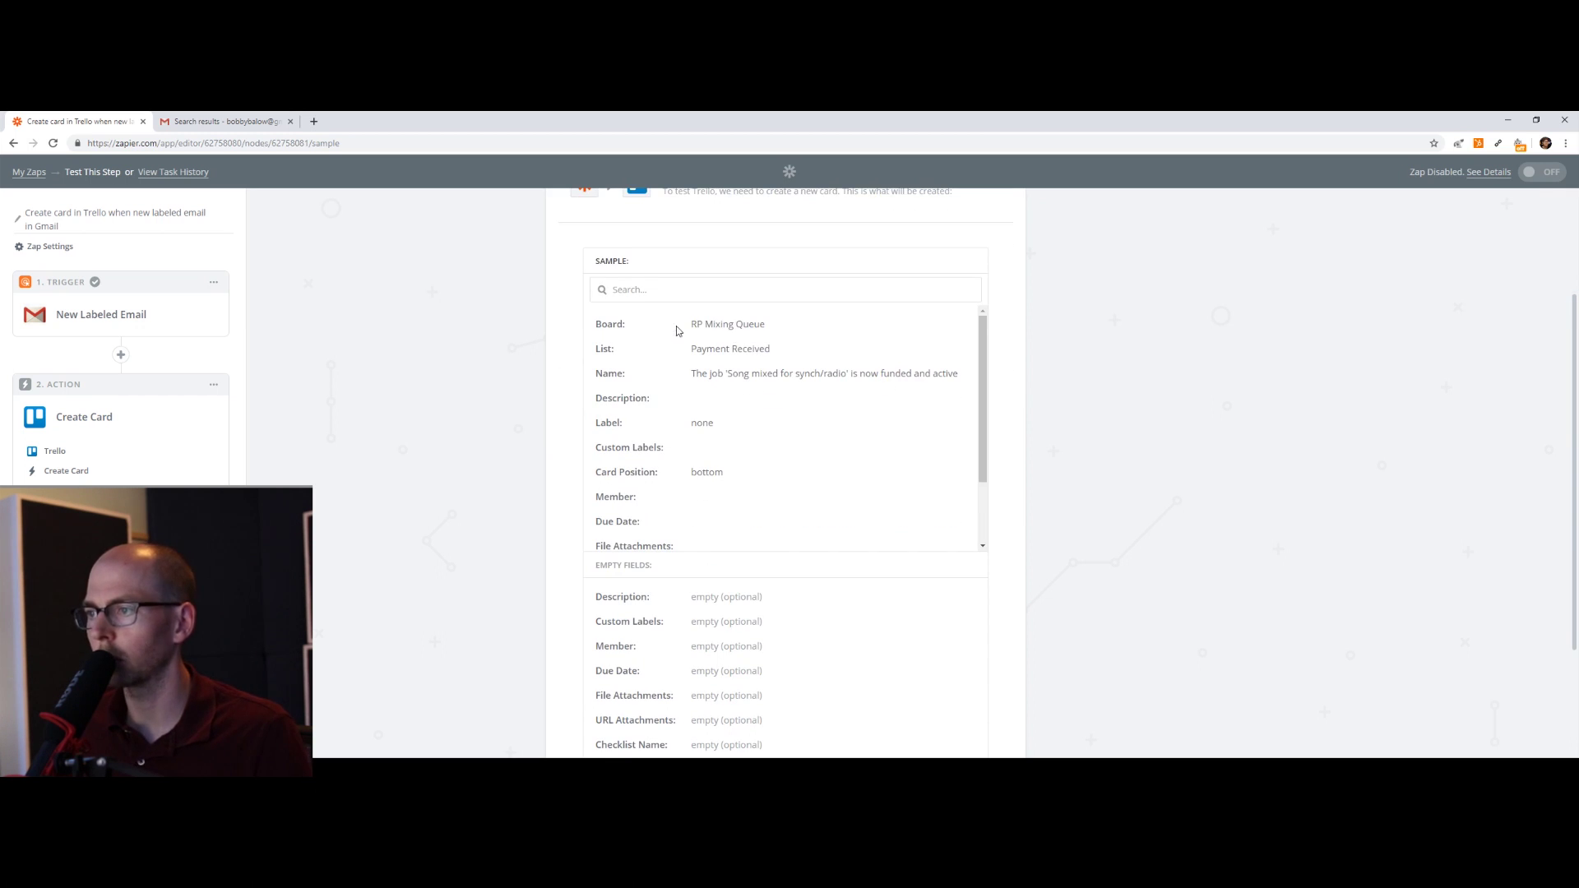
scroll(768, 599, "down", 2)
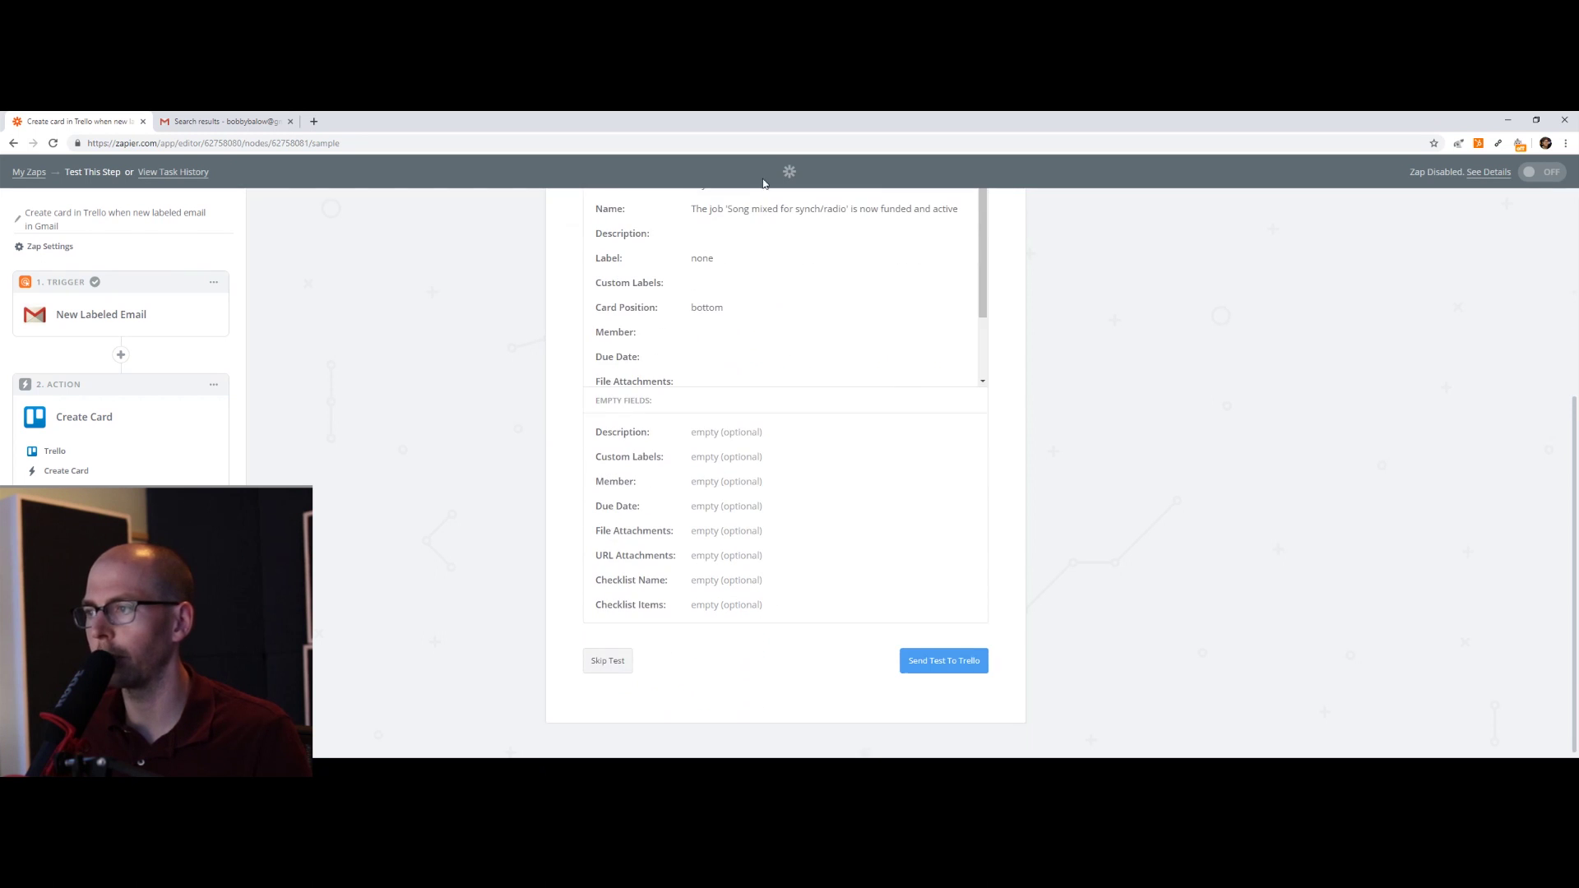
scroll(762, 335, "up", 2)
scroll(664, 464, "down", 4)
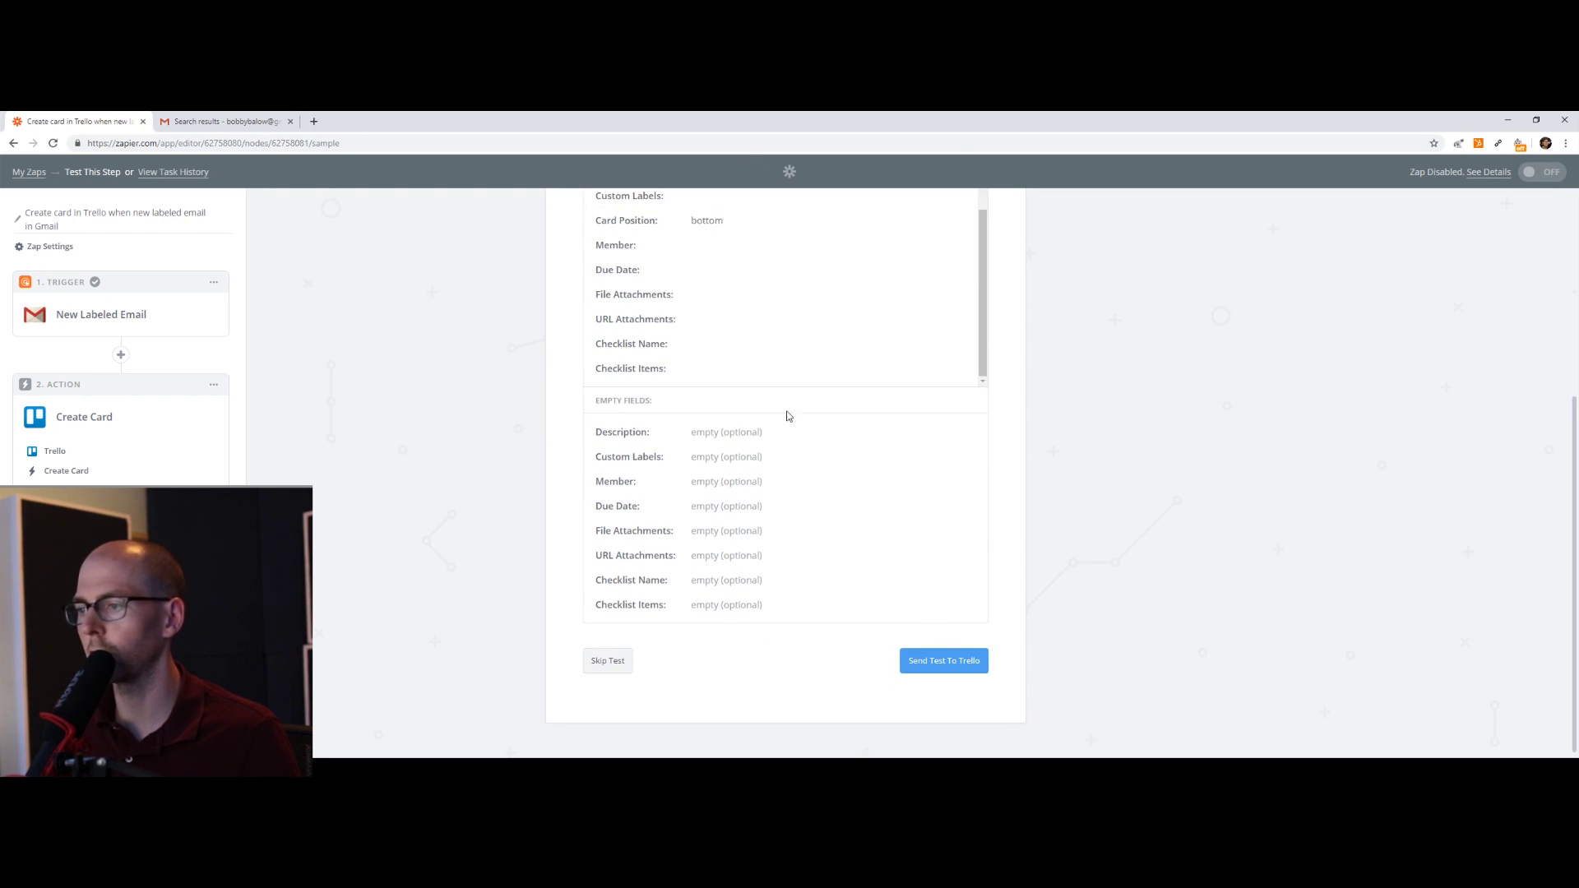
left_click(939, 671)
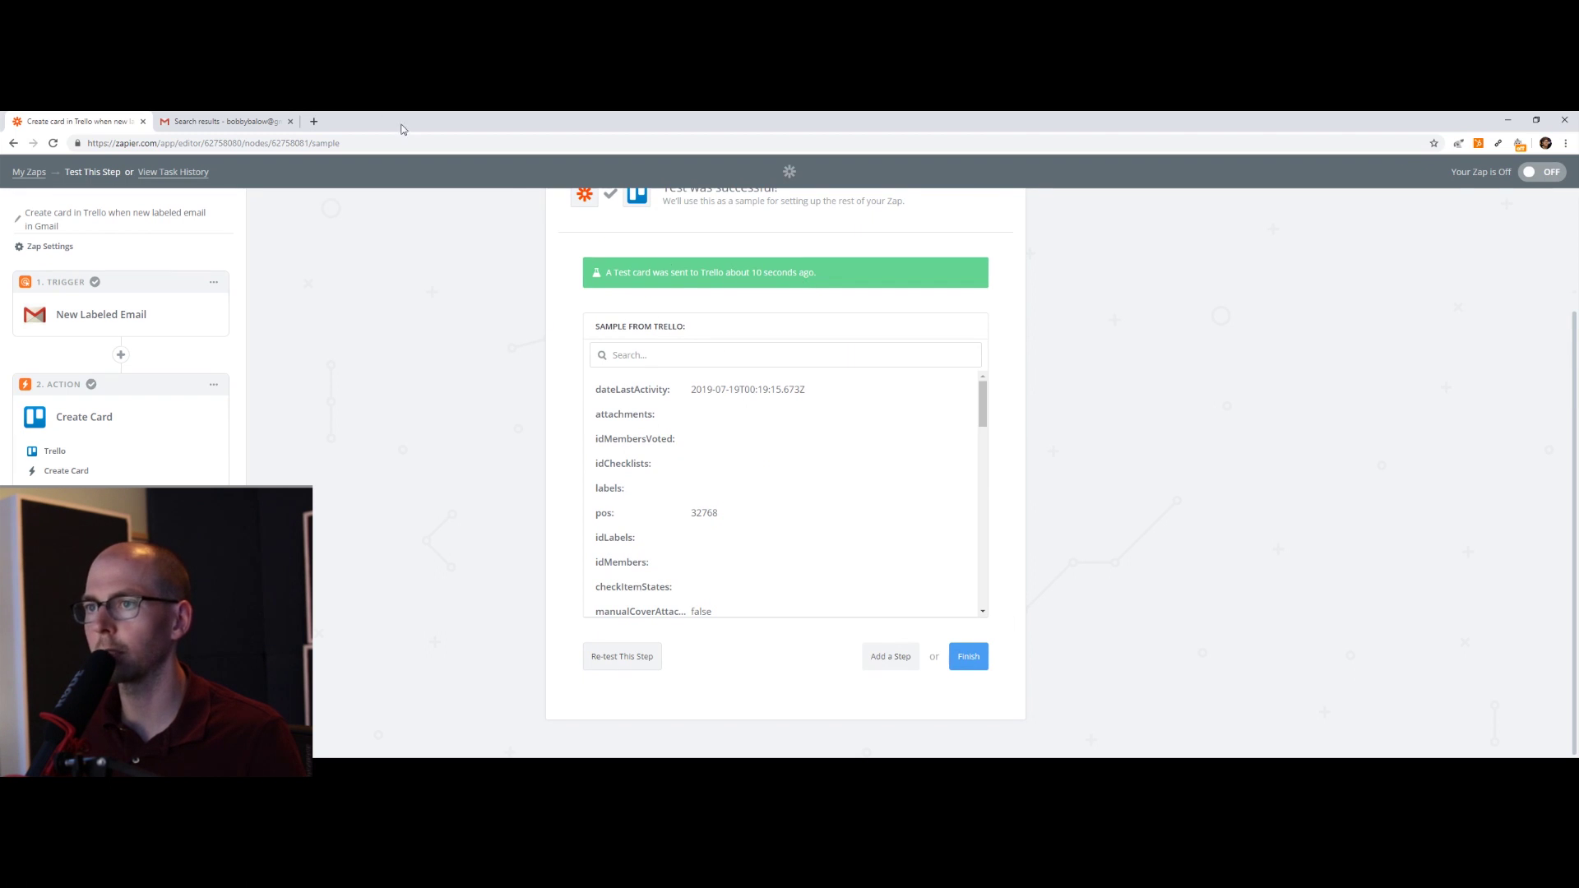
left_click(313, 121)
Load trello.com and open the RP Mixing Queue board to find the test card.
type("trello")
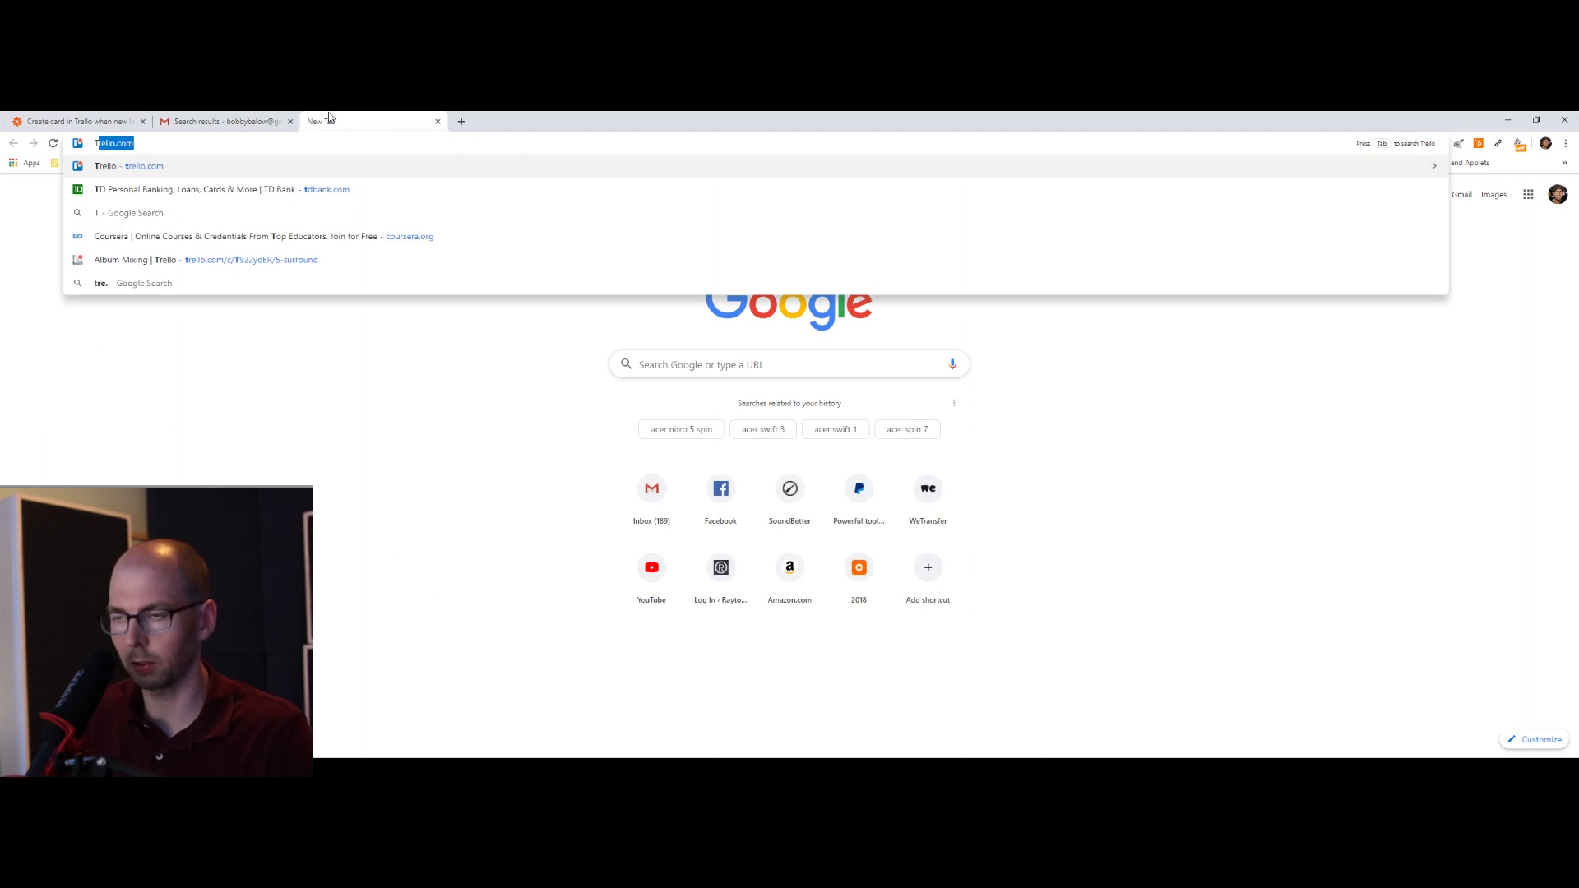
key("Return")
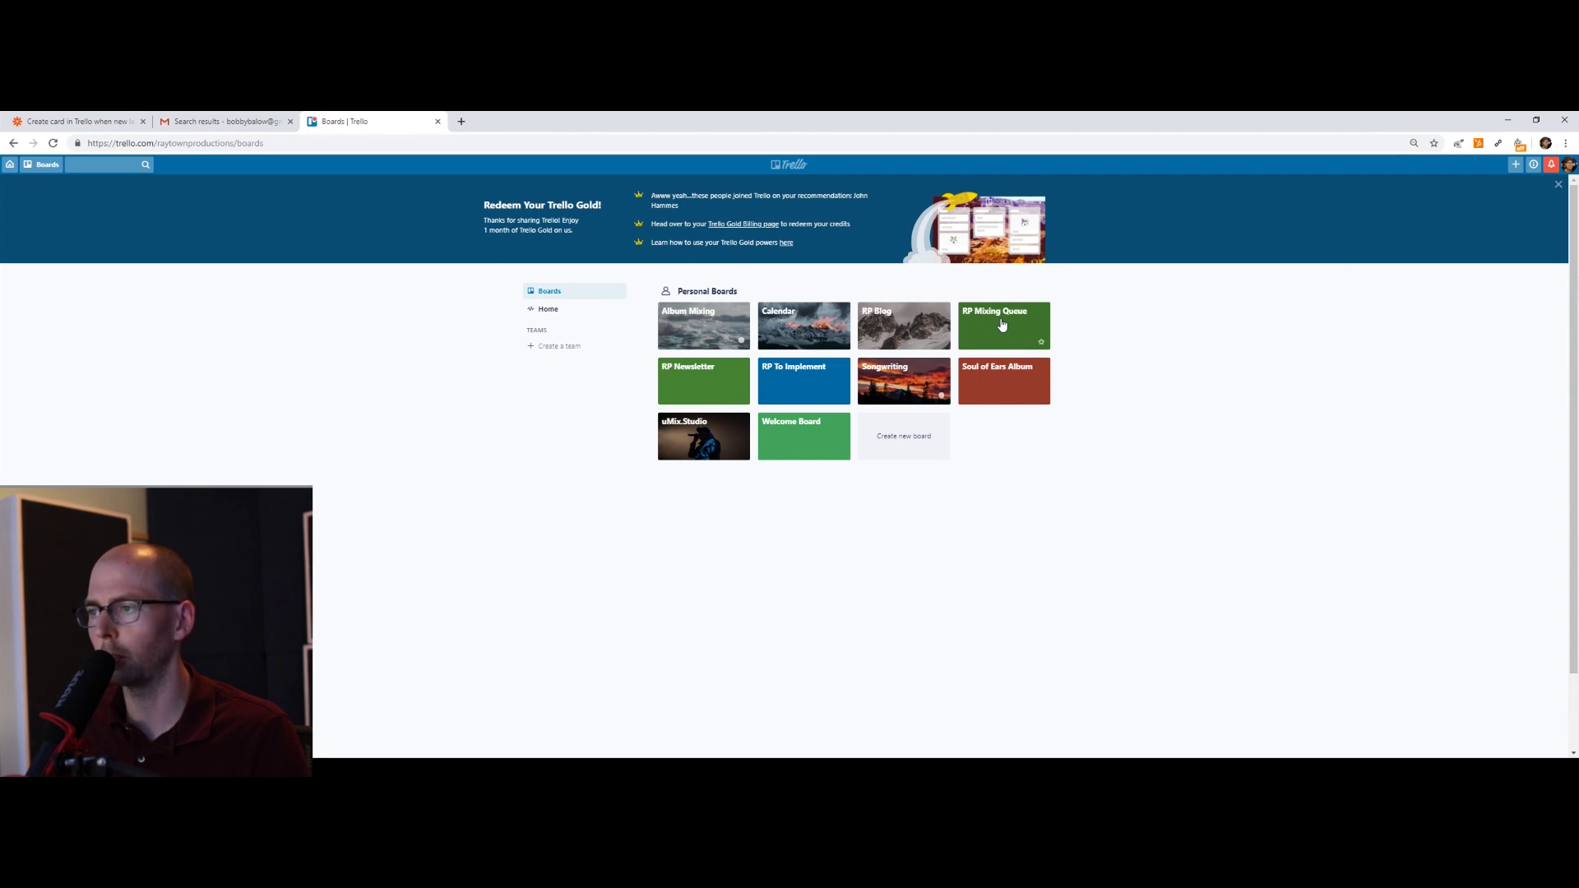
left_click(1001, 325)
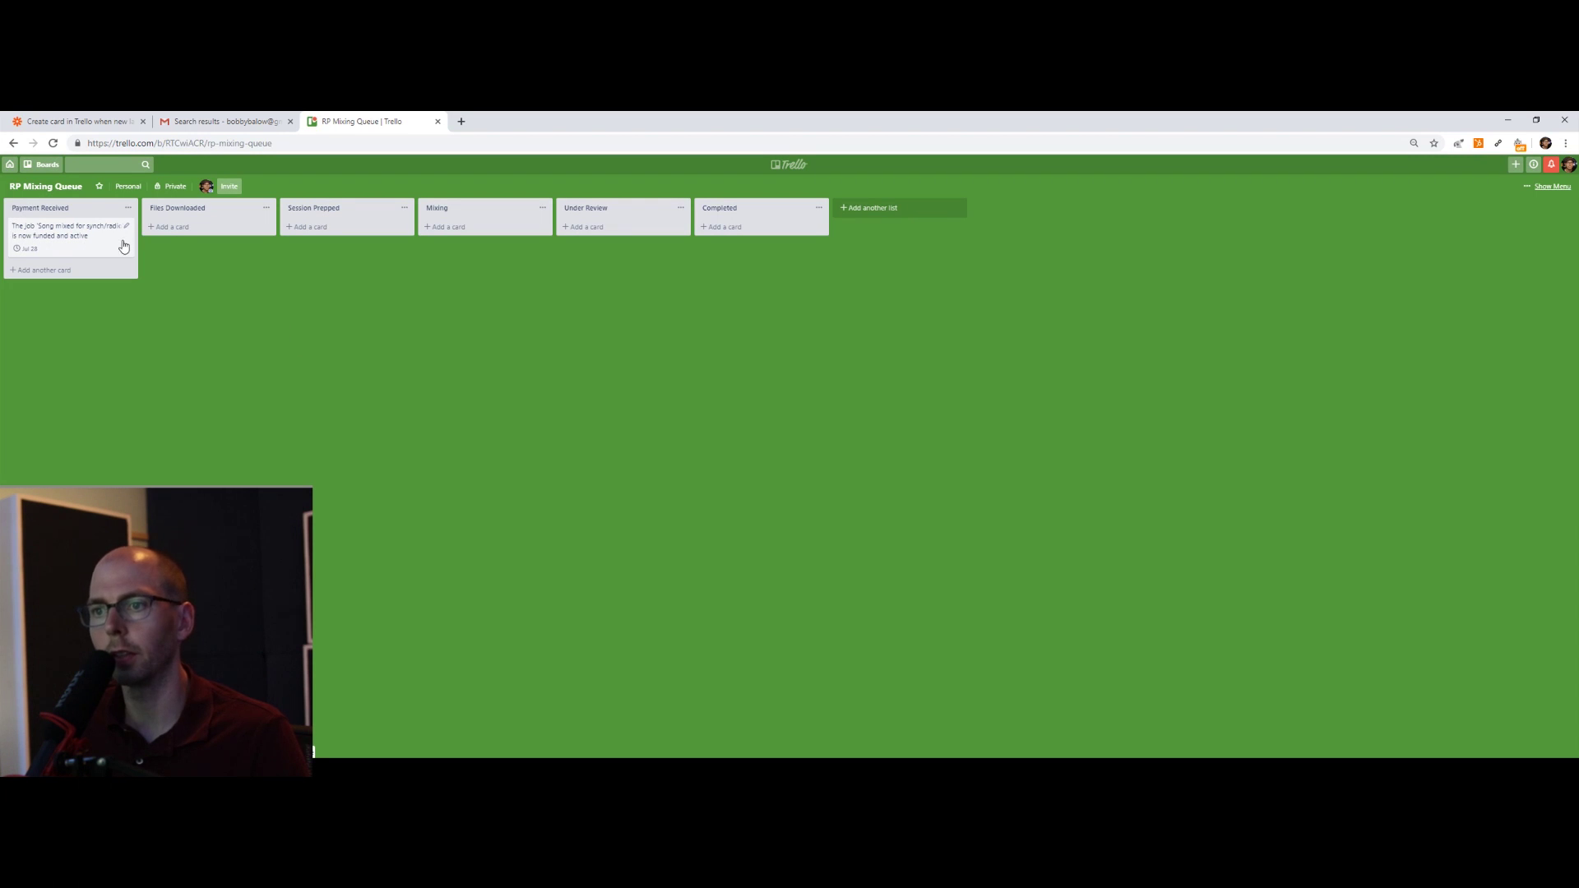